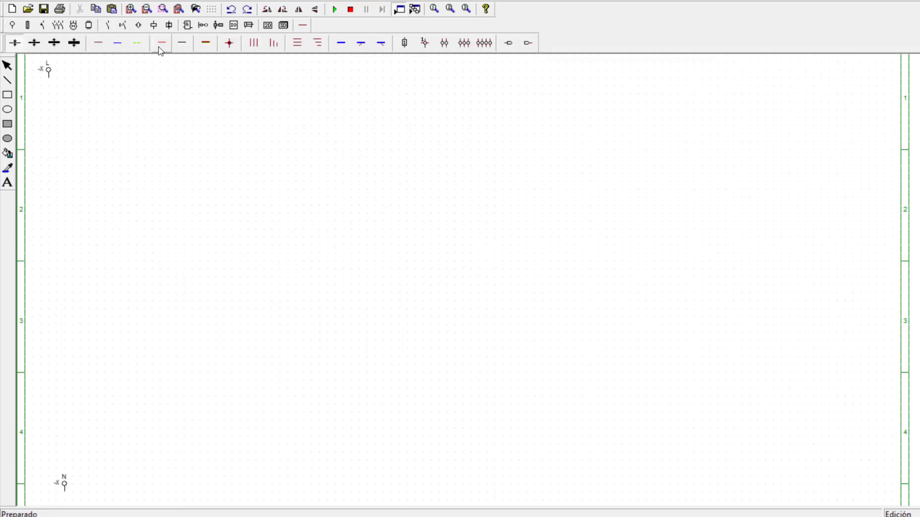
- Draw a long horizontal phase wire from the L supply terminal and a shorter horizontal neutral wire from the N terminal
left_click_drag(56, 84, 885, 91)
left_click(118, 43)
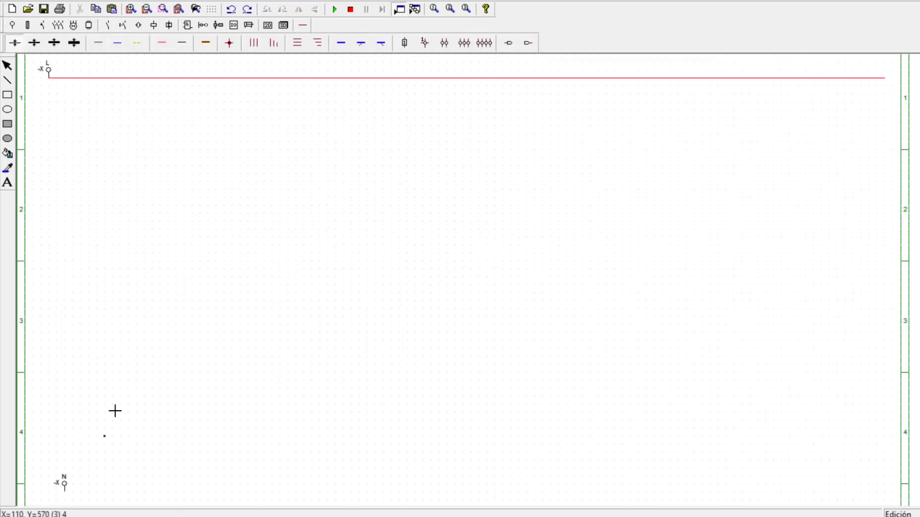
left_click_drag(65, 499, 434, 483)
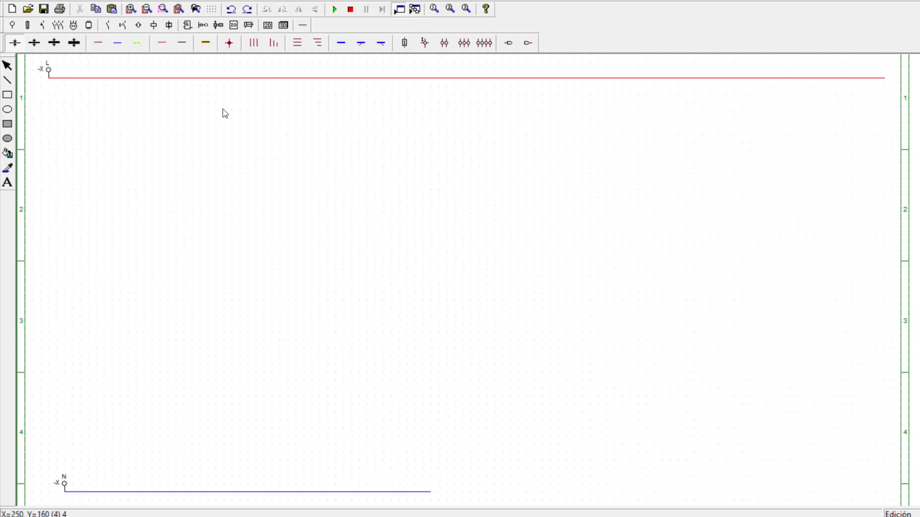
- Place the Siemens LOGO! module between the supply lines and wire P1 to the phase line and P2 to the neutral line
left_click(188, 26)
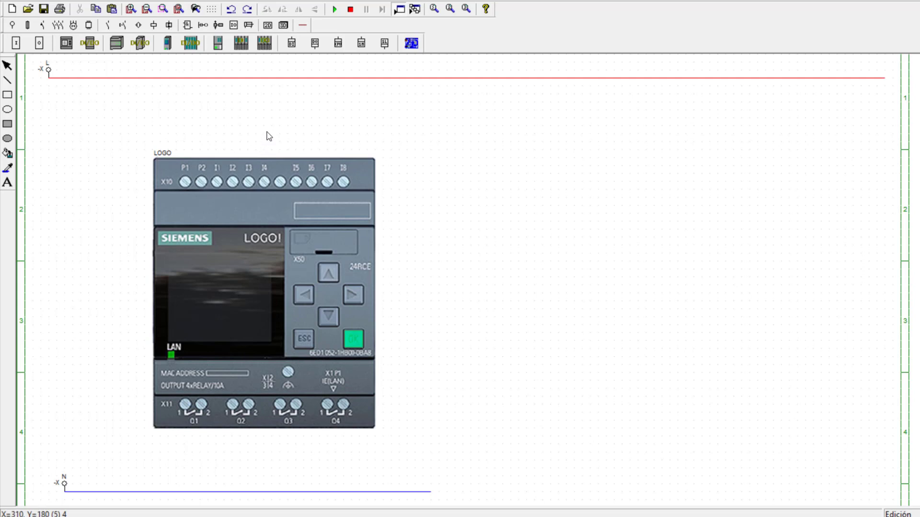
left_click(269, 157)
left_click(165, 44)
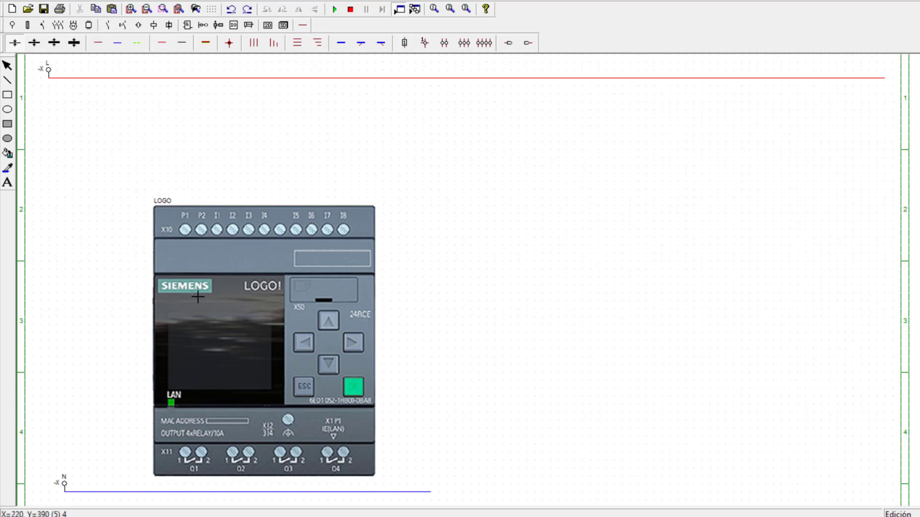
left_click_drag(184, 206, 184, 78)
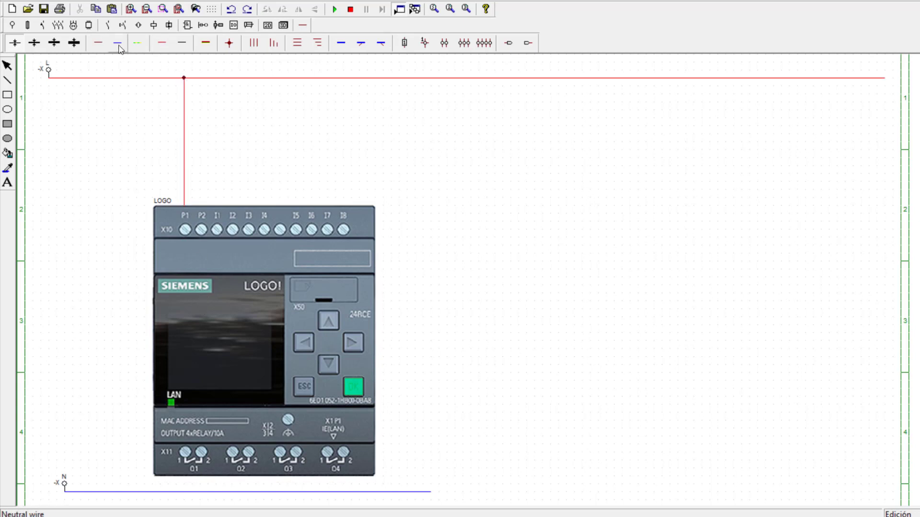
mouse_move(202, 209)
left_mouse_down()
mouse_move(139, 436)
mouse_move(143, 492)
left_mouse_up()
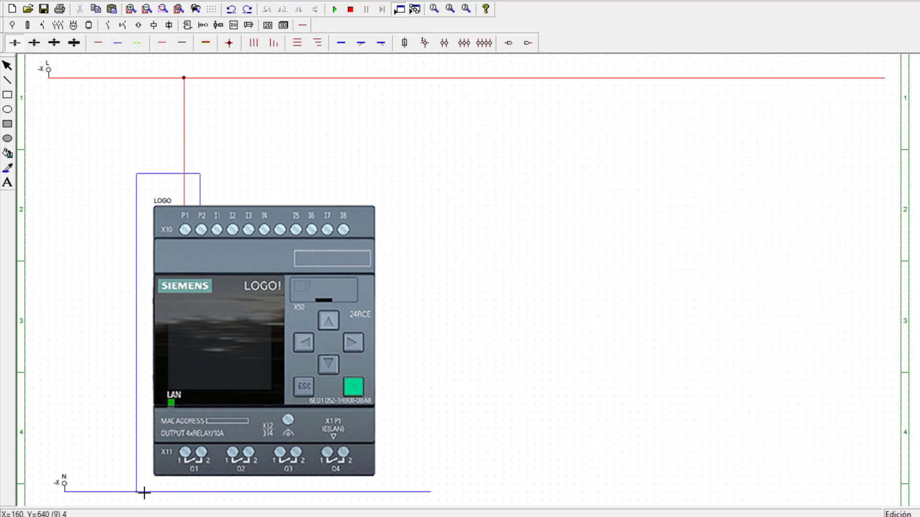
- Place eight normally open switch contacts in a row just beneath the phase line, extending to the right above the LOGO! module
left_click(124, 26)
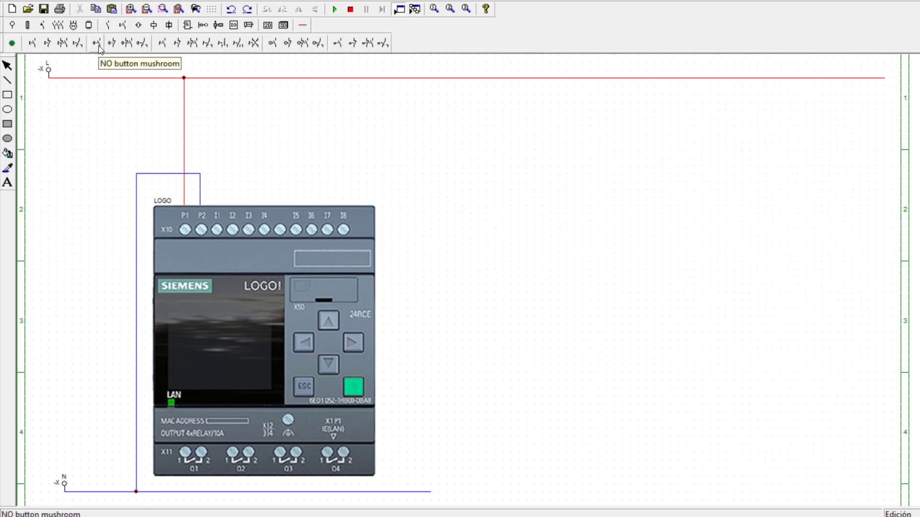
left_click(162, 44)
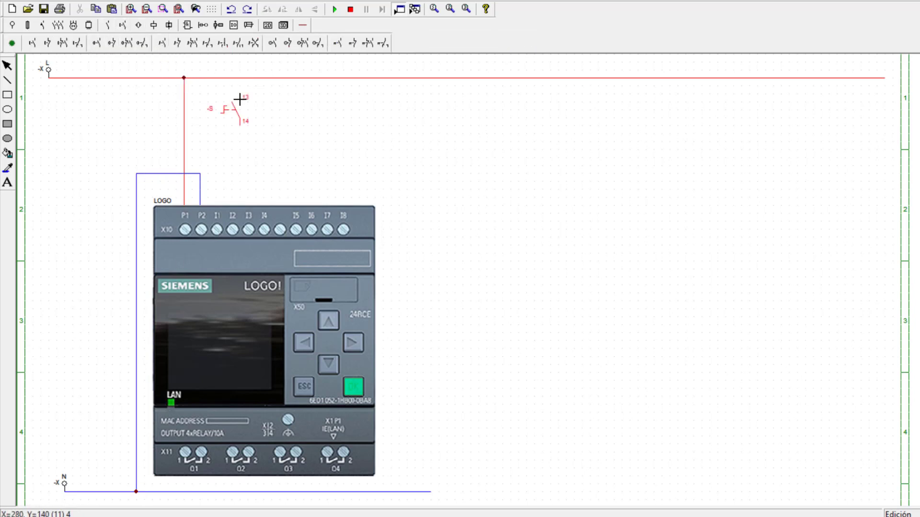
left_click(239, 100)
left_click(231, 10)
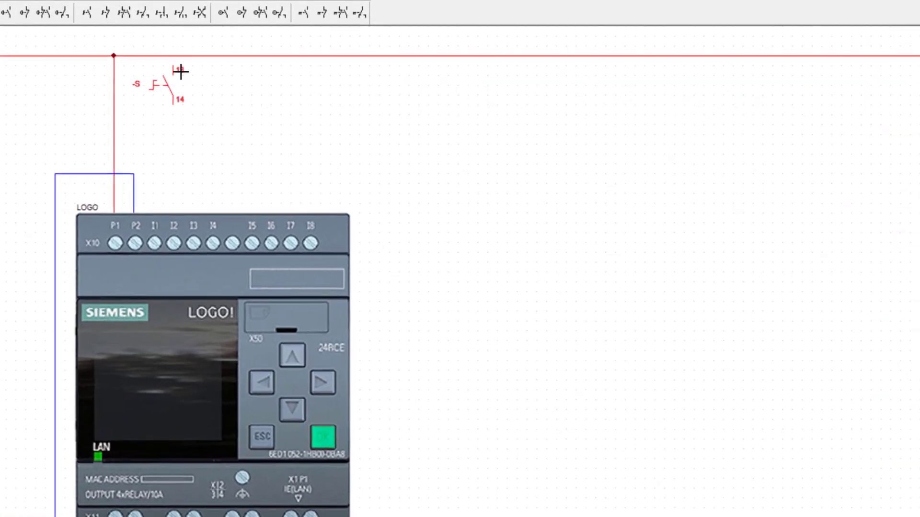
left_click(181, 71)
left_click(239, 71)
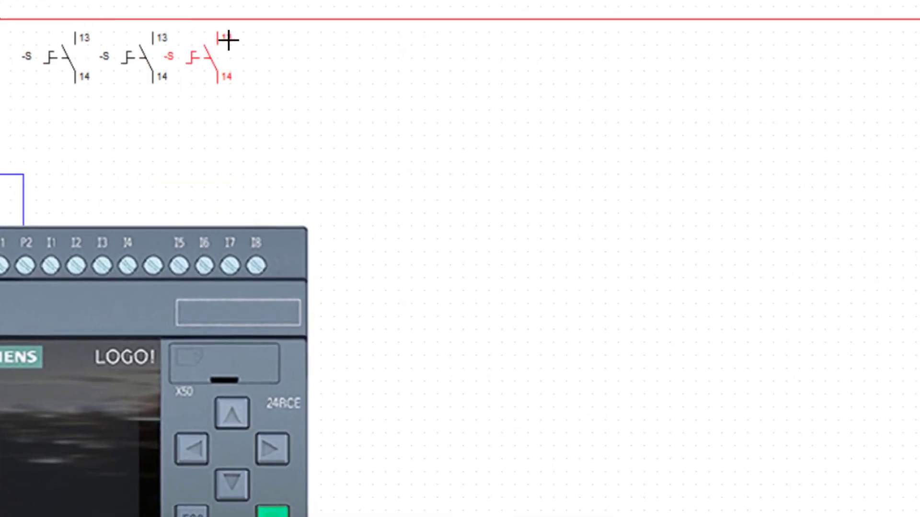
left_click(241, 41)
left_click(332, 40)
left_click(422, 41)
left_click(513, 40)
left_click(603, 40)
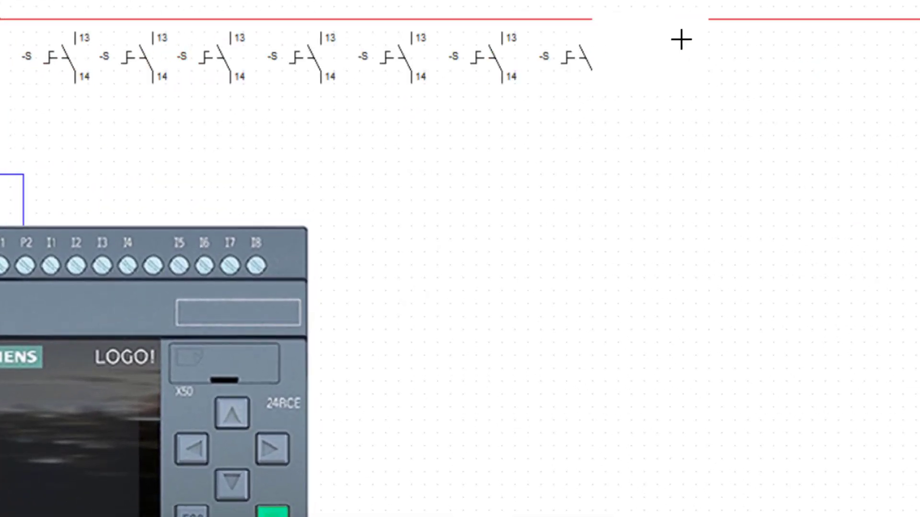
left_click(698, 37)
- Name the first five switches, from left to right, -S1, -S2, -S3, -S4 and -S5
double_click(72, 61)
left_click(479, 150)
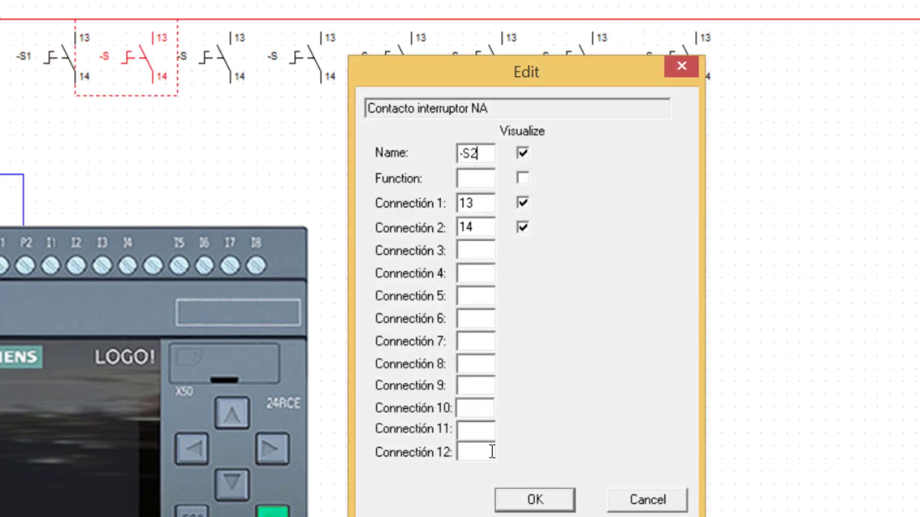
key("Return")
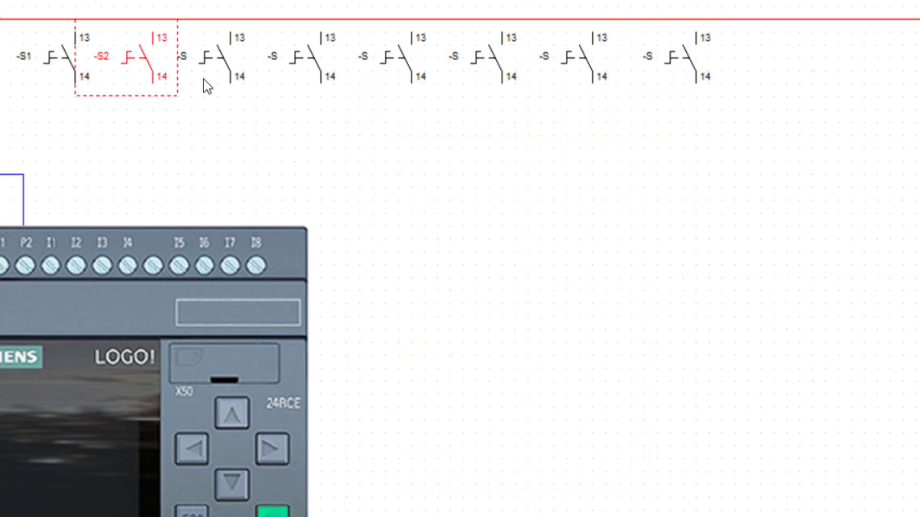
double_click(203, 79)
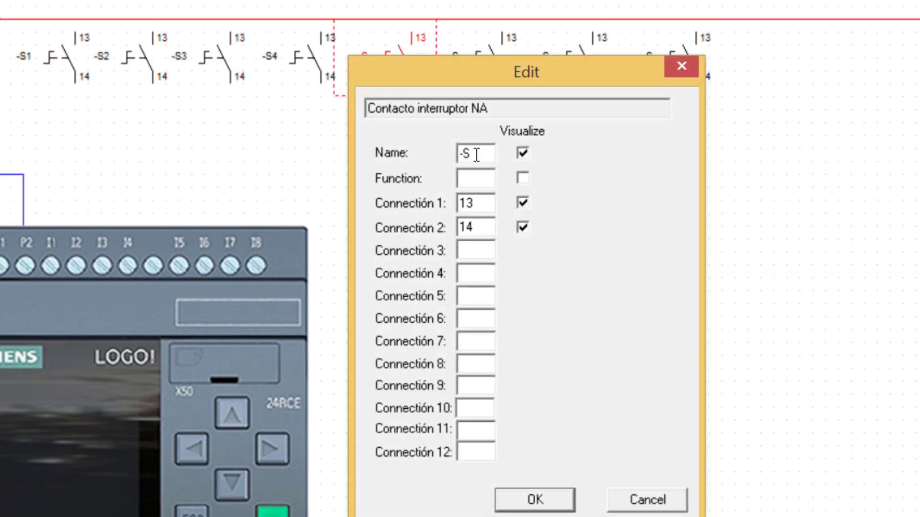
type("5")
left_click(560, 508)
- Name the last three switches in the row -S6, -S7 and -S8
double_click(493, 59)
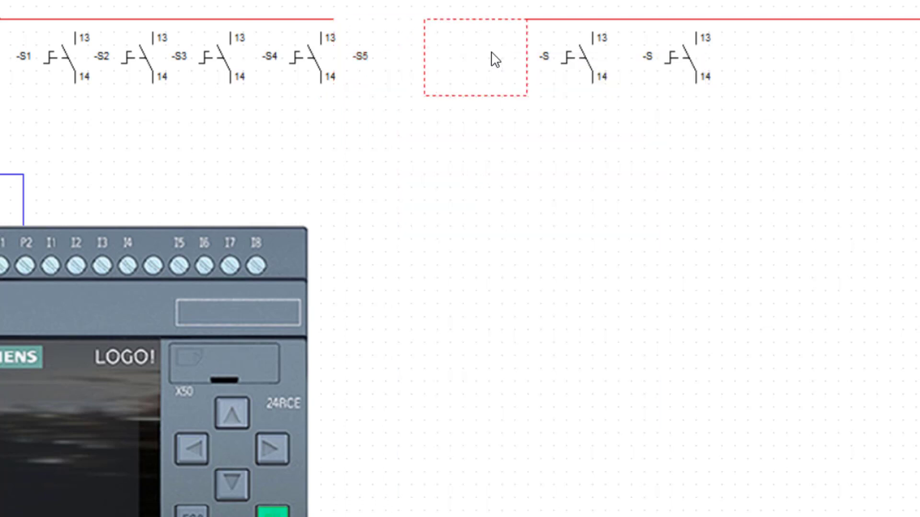
type("6")
left_click(545, 496)
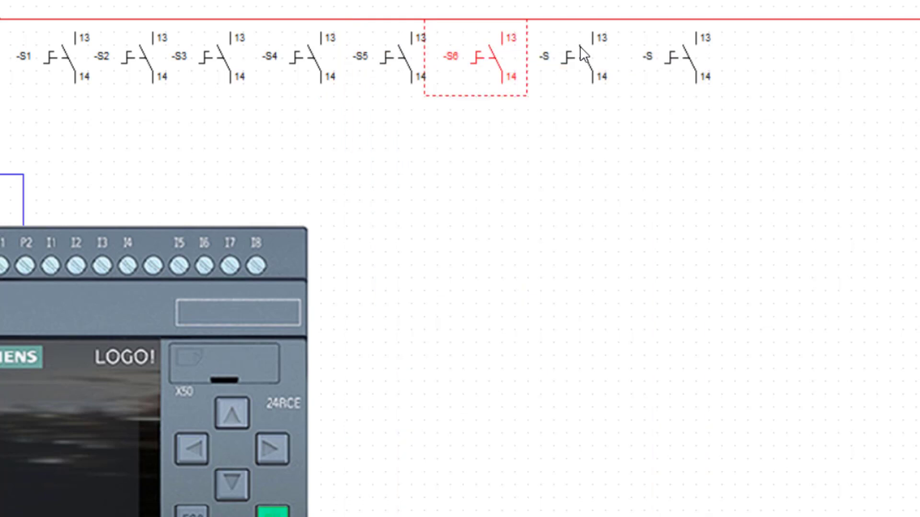
double_click(582, 58)
type("7")
left_click(534, 500)
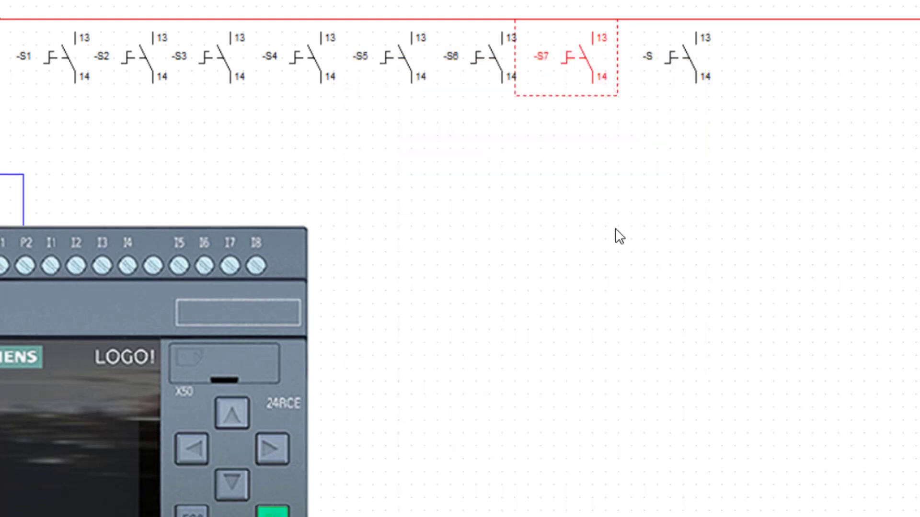
double_click(666, 60)
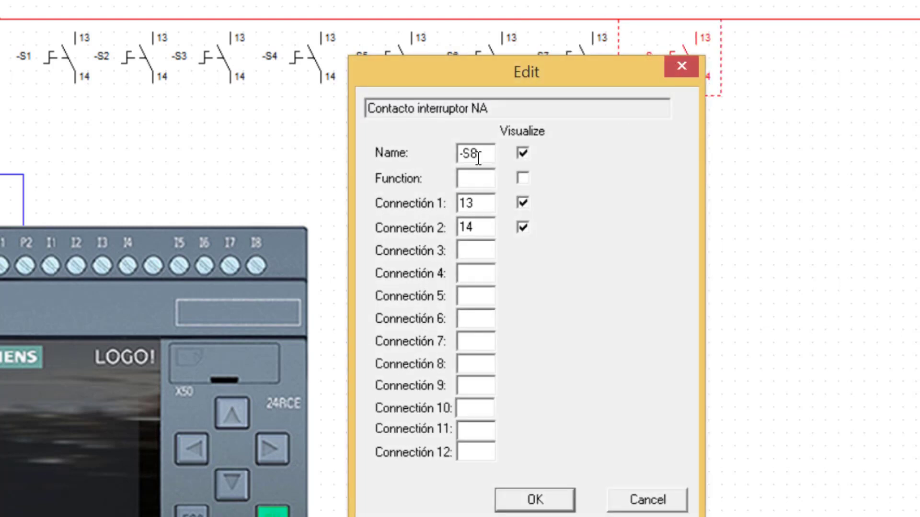
type("8")
left_click(540, 511)
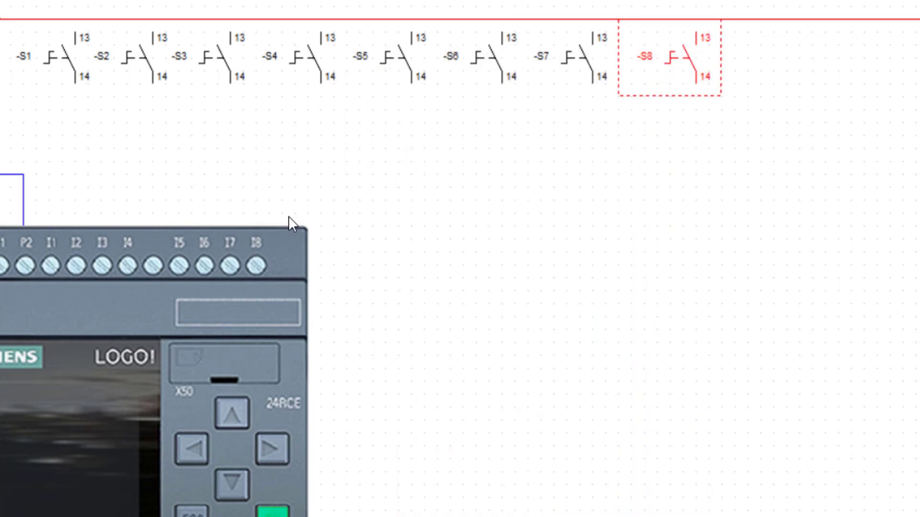
- Connect terminal 13 of each switch, S1 through S8, to the phase line with short vertical phase wires
left_click(212, 100)
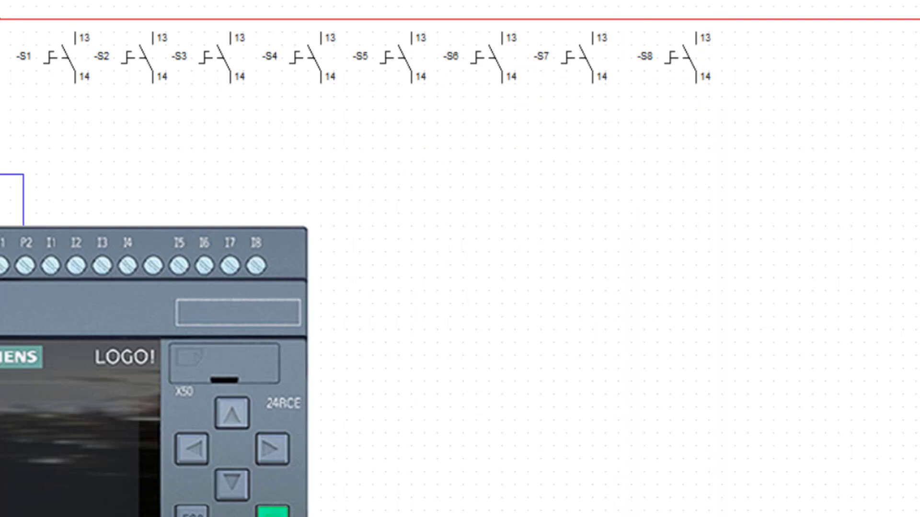
left_click(75, 33)
left_click(152, 33)
left_click(230, 32)
left_click(320, 32)
left_click(411, 33)
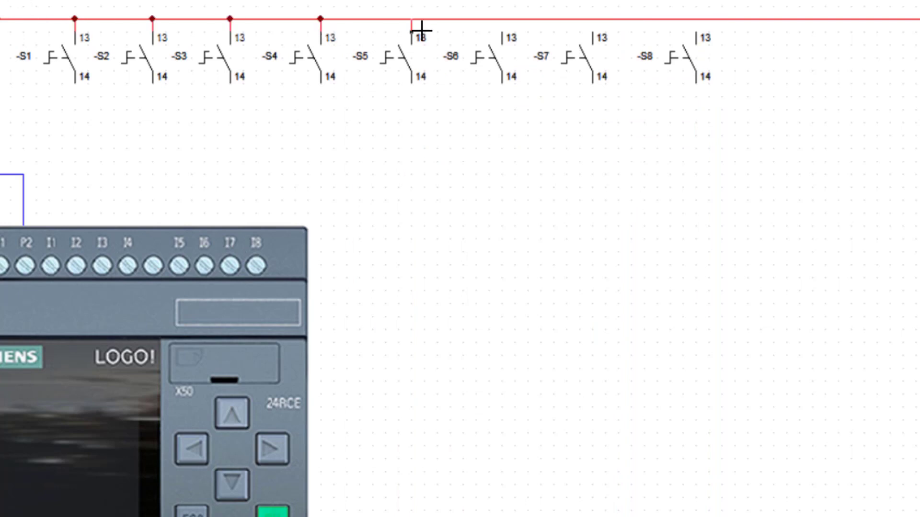
left_click(502, 32)
left_click(592, 33)
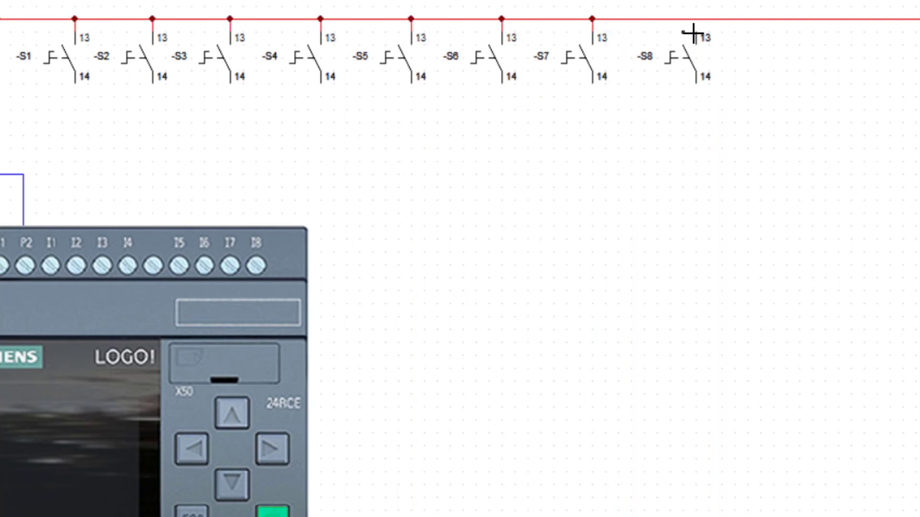
left_click(702, 36)
- Wire LOGO! inputs I1 to I4 to terminal 14 of switches S1 to S4 respectively, with staggered phase wires
left_click(56, 232)
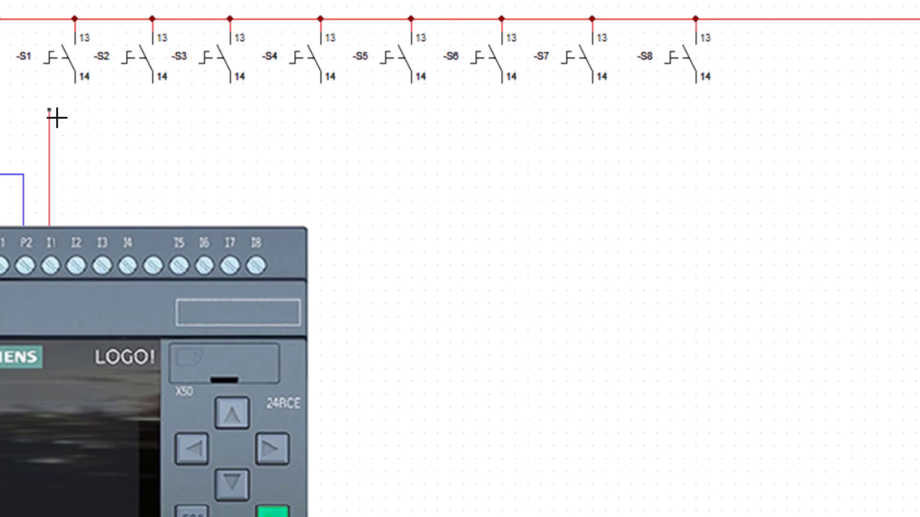
left_click(75, 83)
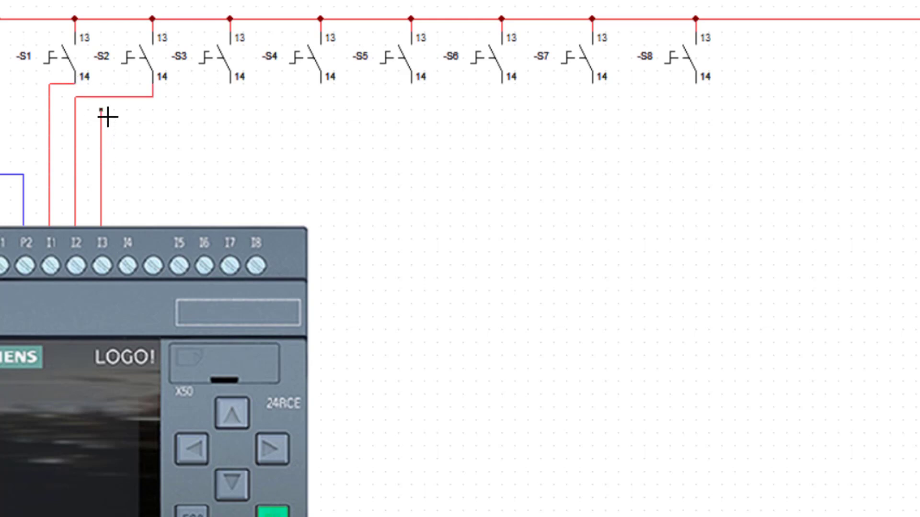
left_click(231, 82)
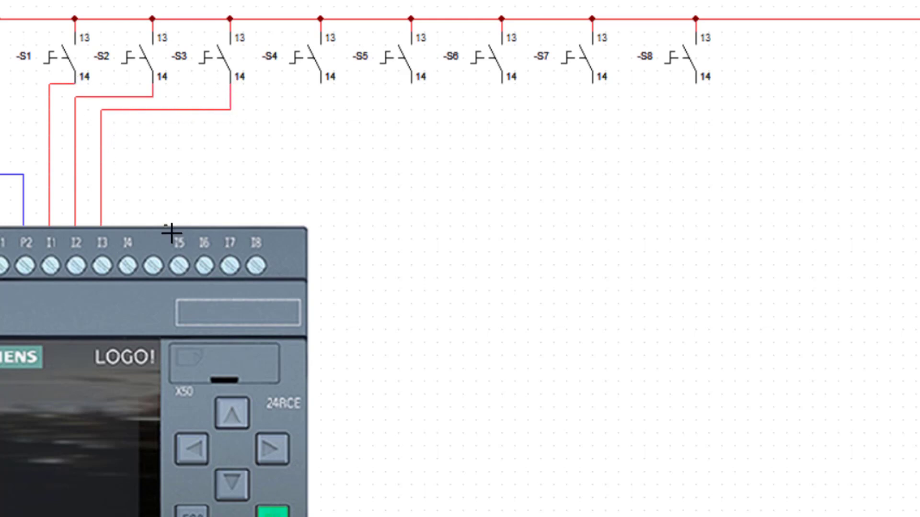
left_click(127, 226)
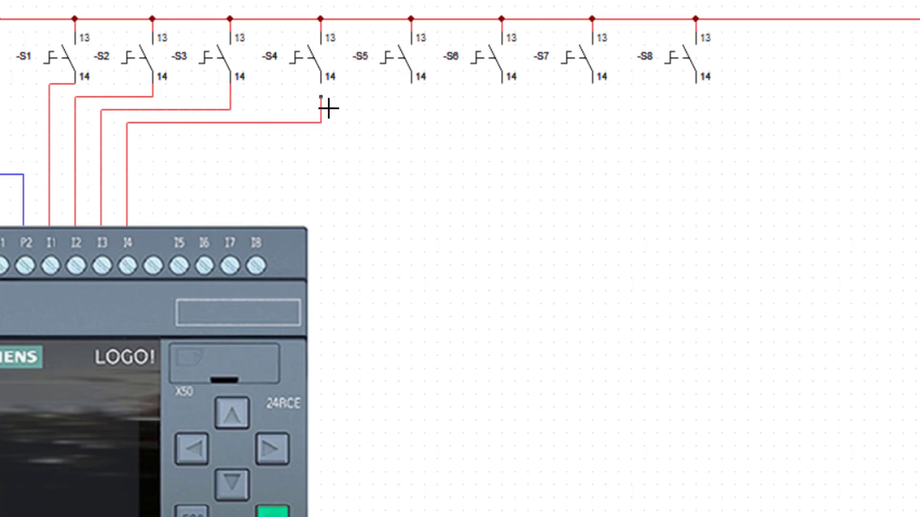
left_click(321, 82)
- Wire LOGO! inputs I5 to I8 to terminal 14 of switches S5 to S8 respectively, keeping the horizontal runs staggered
left_click(178, 226)
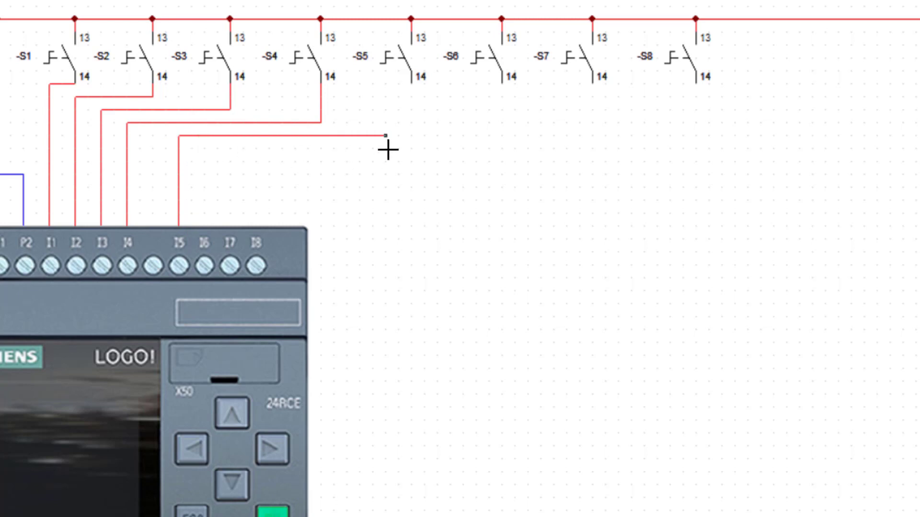
left_click(411, 83)
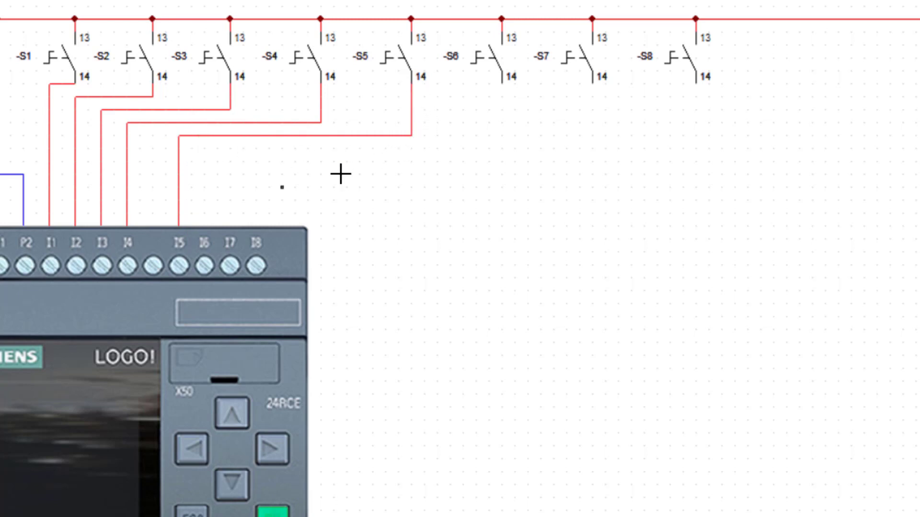
left_click(209, 229)
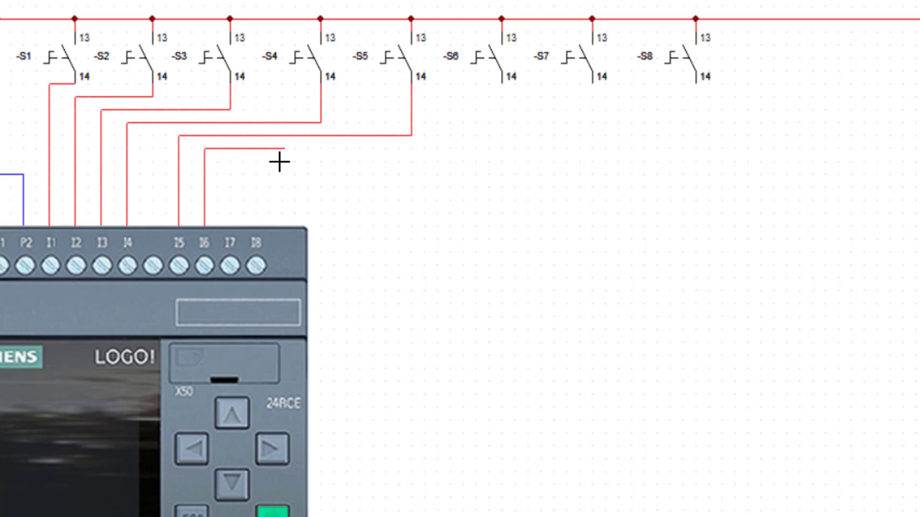
left_click(501, 84)
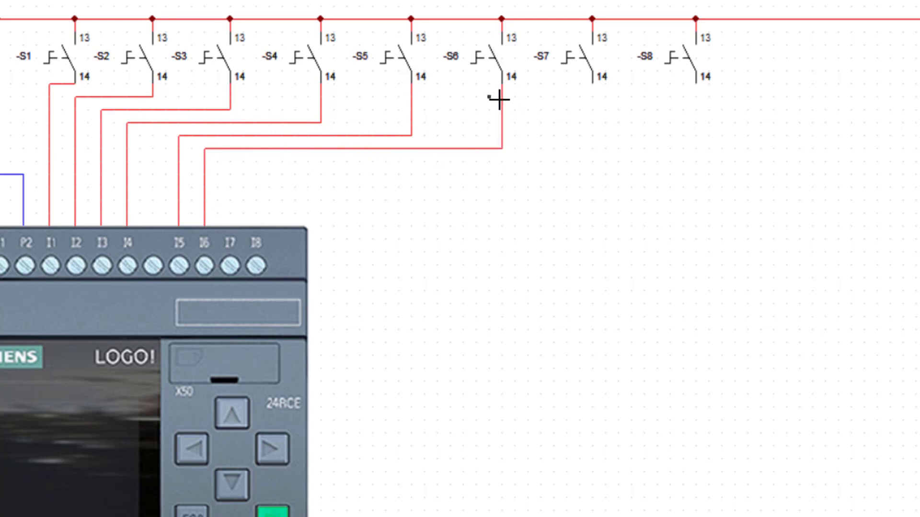
left_click(240, 226)
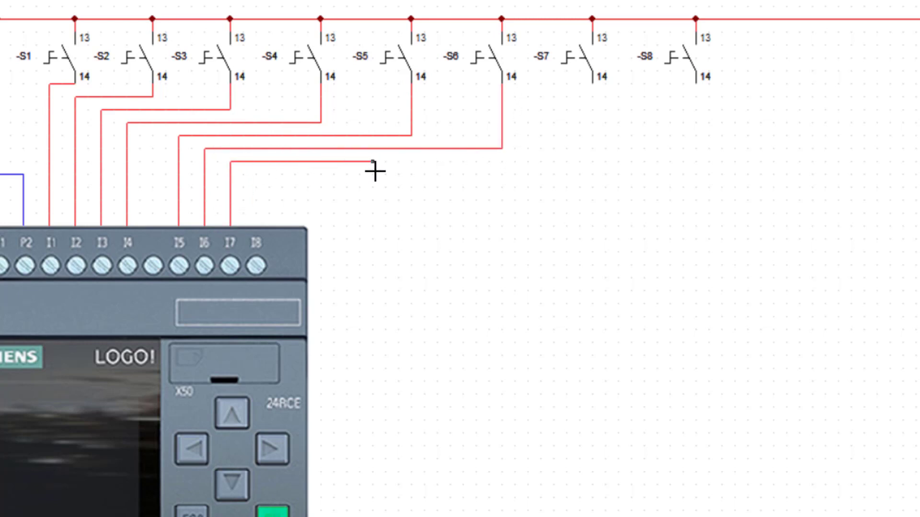
left_click(594, 84)
left_click(256, 226)
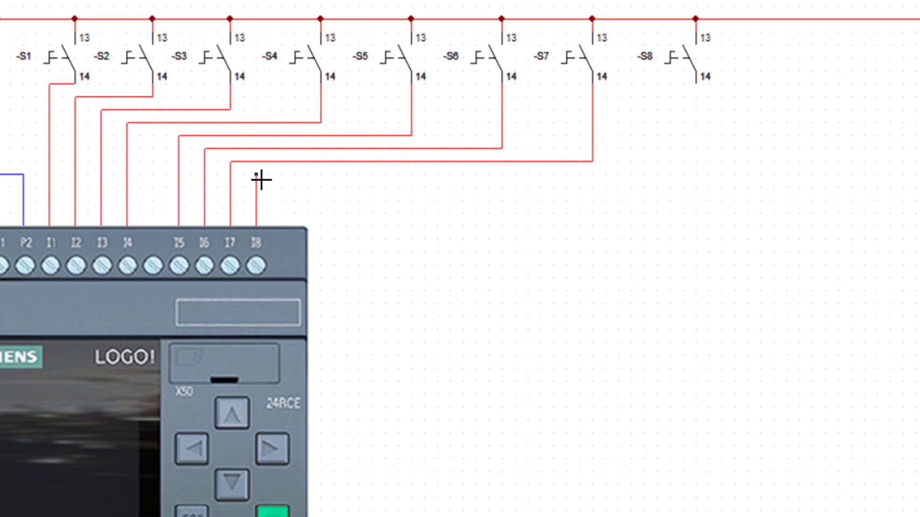
left_click(700, 176)
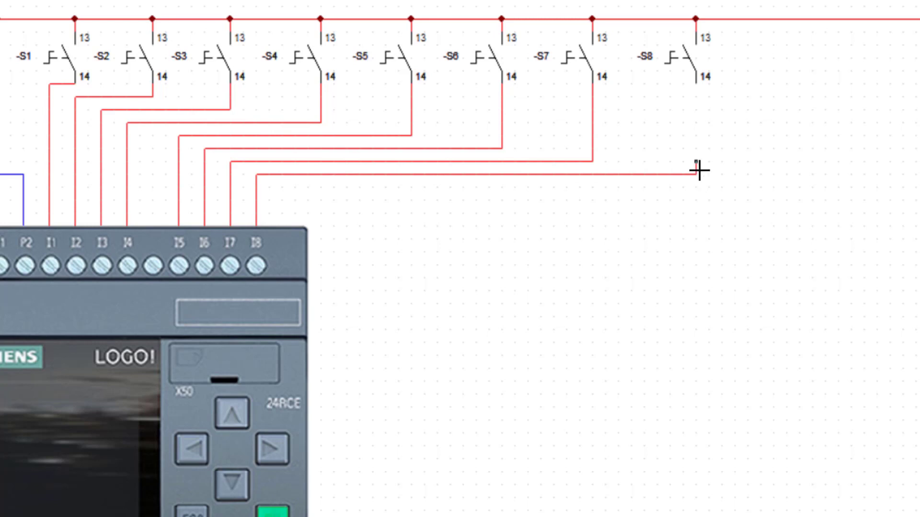
left_click(705, 91)
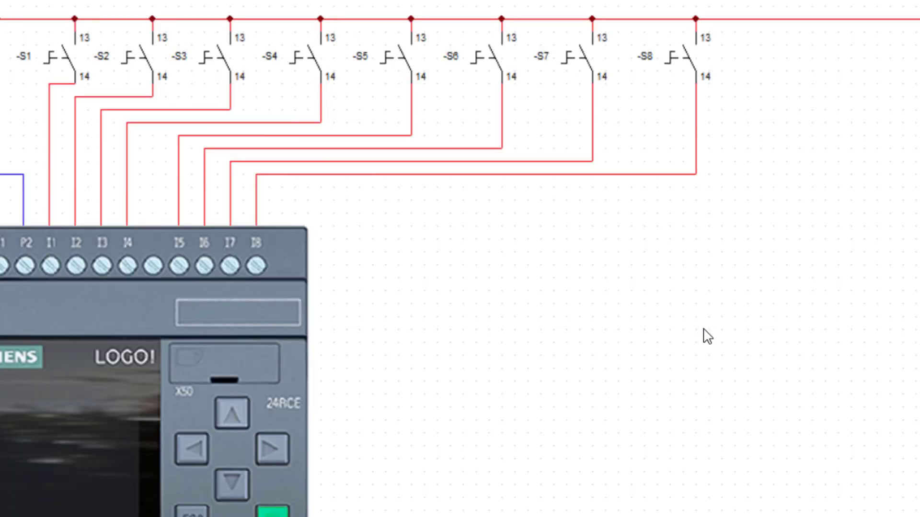
- Wire terminal 1 of relay outputs Q1 and Q2 to the phase line and place two signal lamps below these outputs
left_click(62, 31)
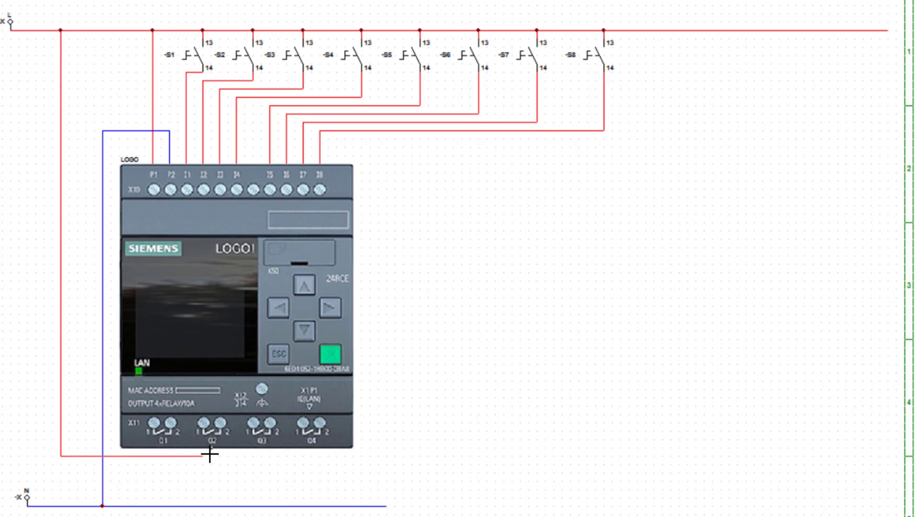
left_click(152, 456)
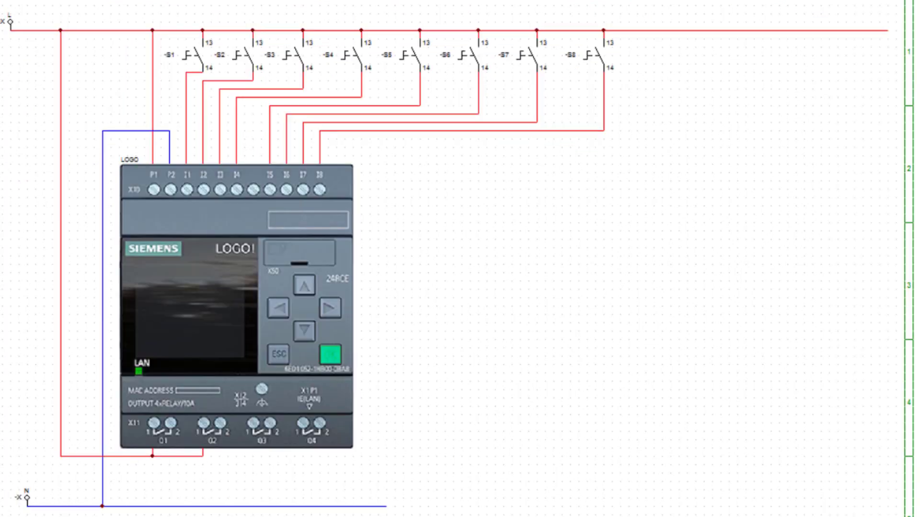
left_click(225, 468)
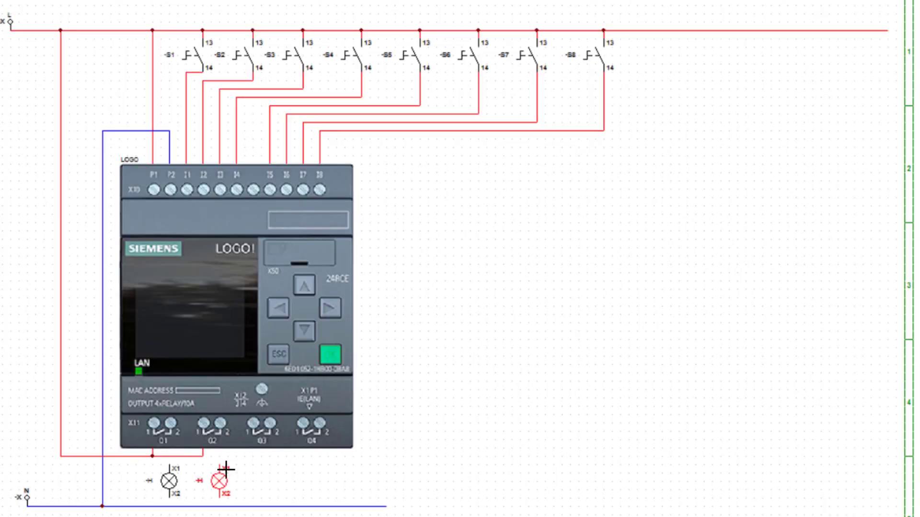
key("Escape")
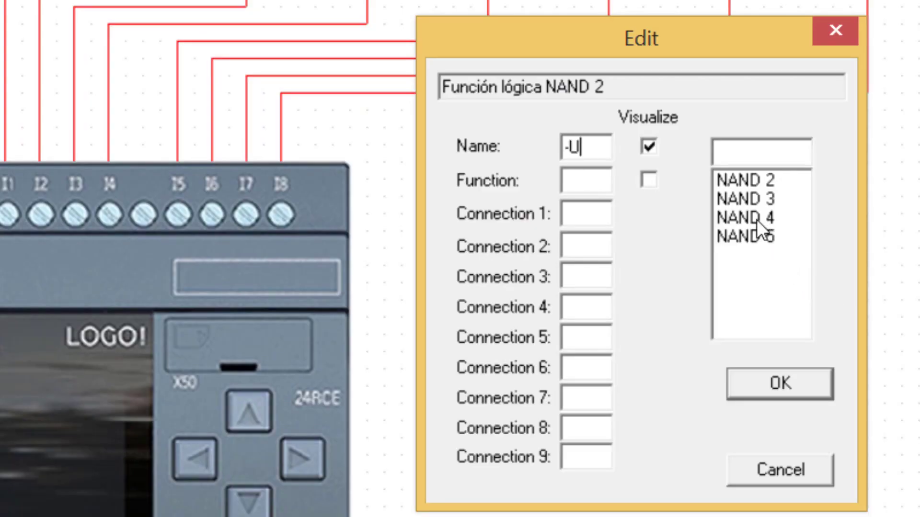
- Set the logic gate beside the LOGO! module to type NAND 4 and name it -U1
left_click(763, 220)
left_click(594, 150)
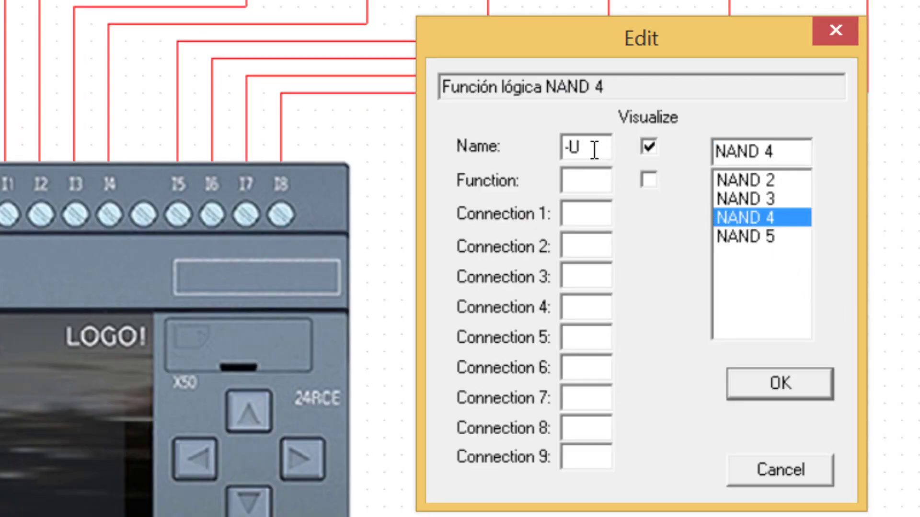
key("Return")
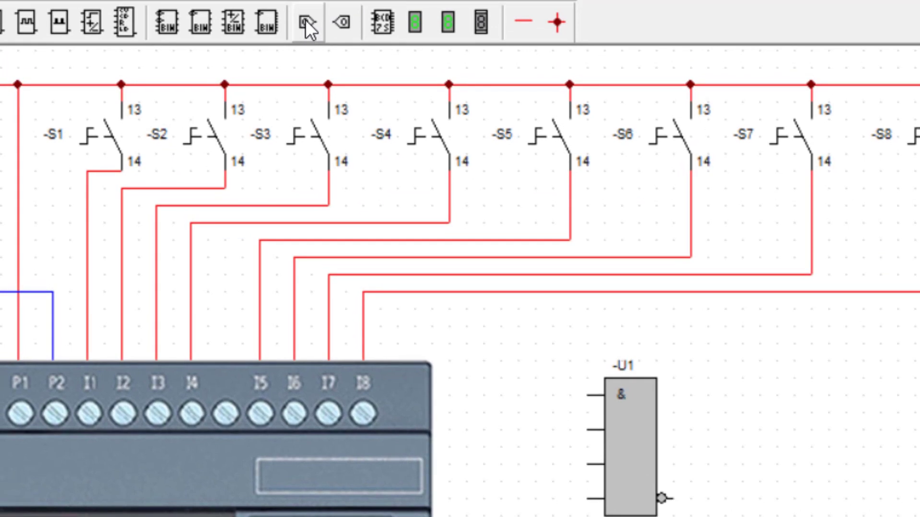
- Place four logic inputs in front of the NAND gate's input pins and one output indicator facing its output pin
left_click(305, 20)
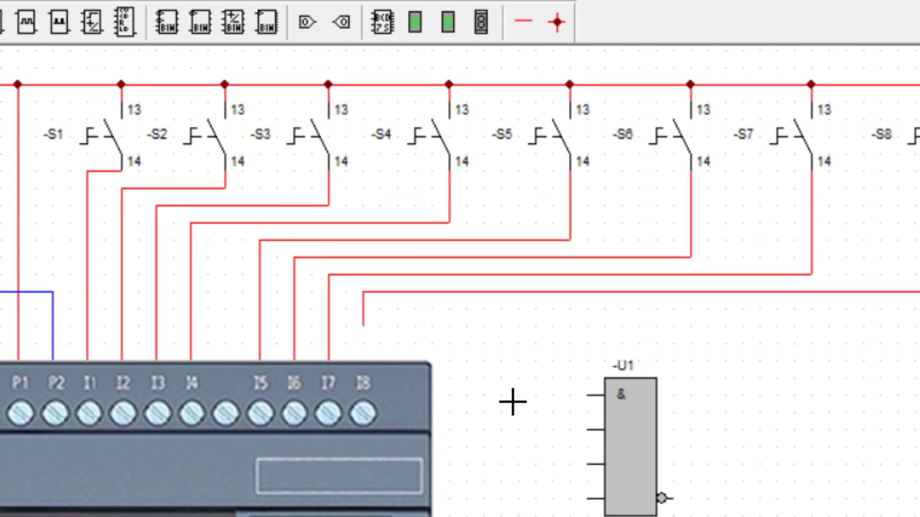
left_click(557, 405)
left_click(555, 439)
left_click(556, 474)
left_click(555, 509)
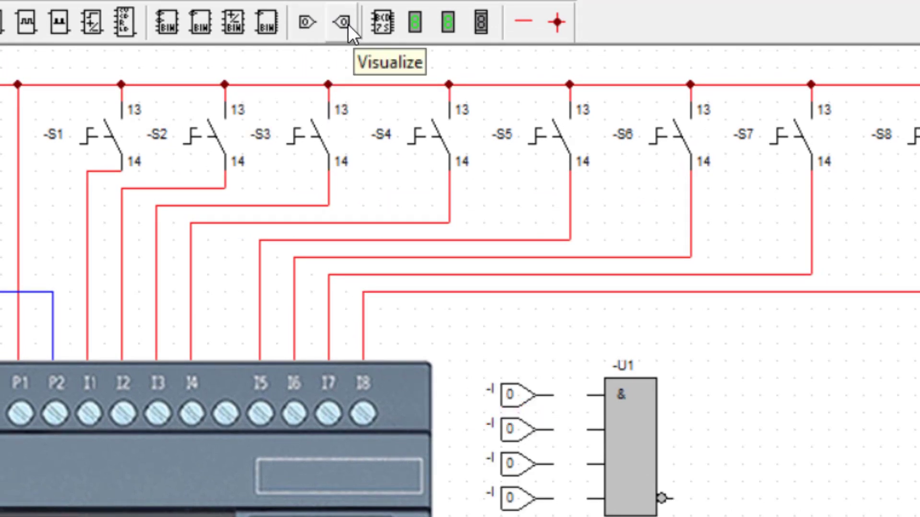
left_click(347, 24)
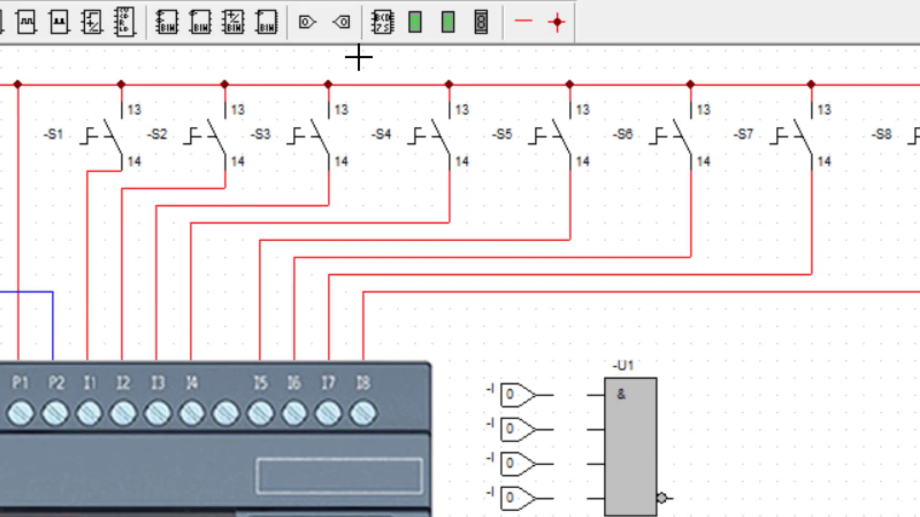
left_click(718, 506)
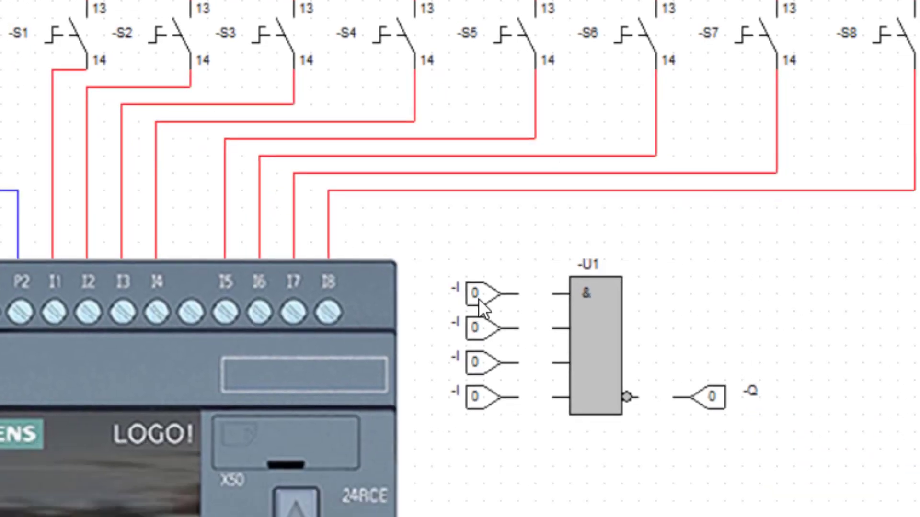
- Name the four logic inputs I1, I2, I3 and I4 from top to bottom
double_click(510, 393)
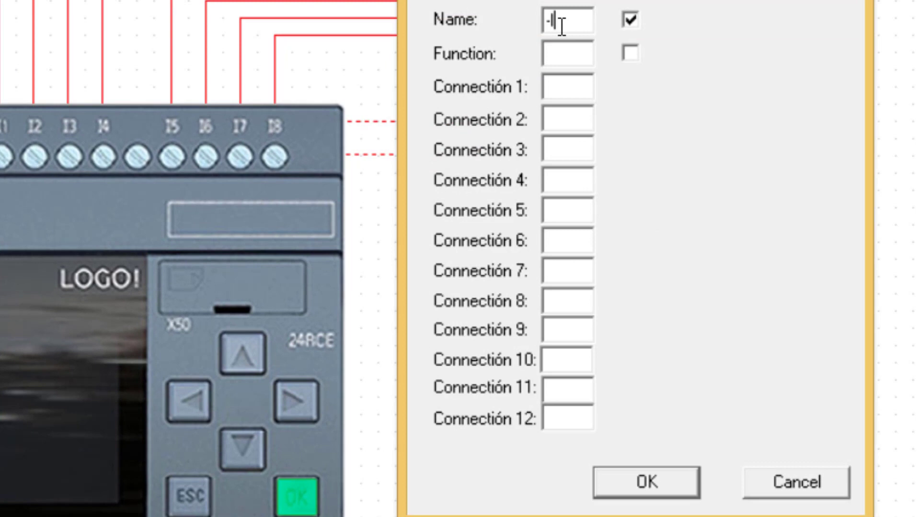
left_click(677, 485)
double_click(425, 179)
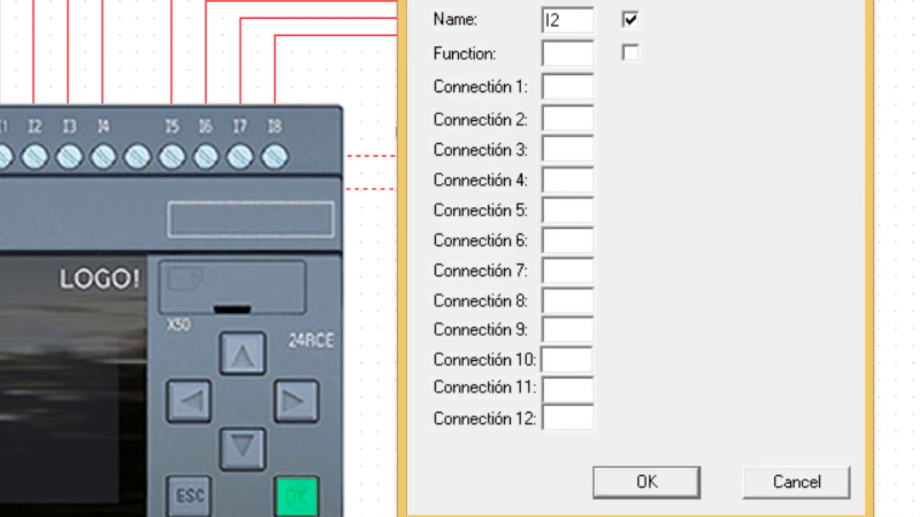
key("BackSpace")
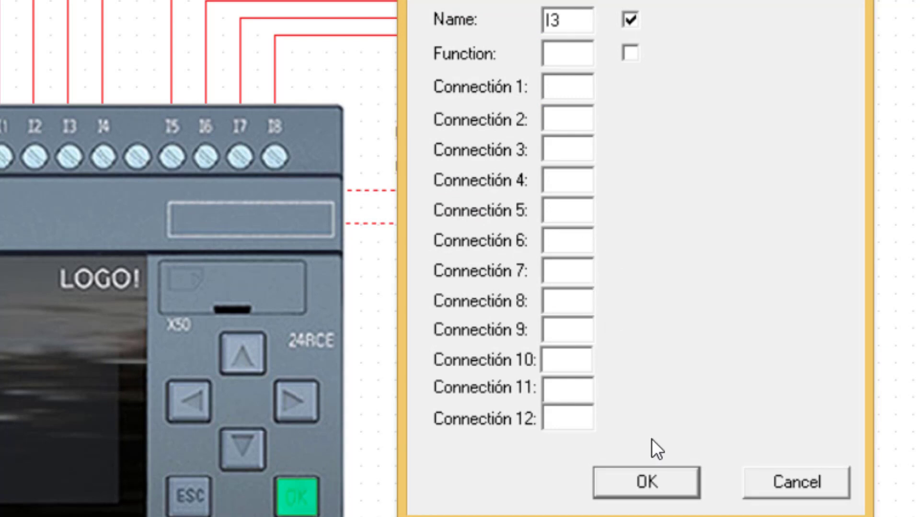
left_click(660, 486)
double_click(424, 246)
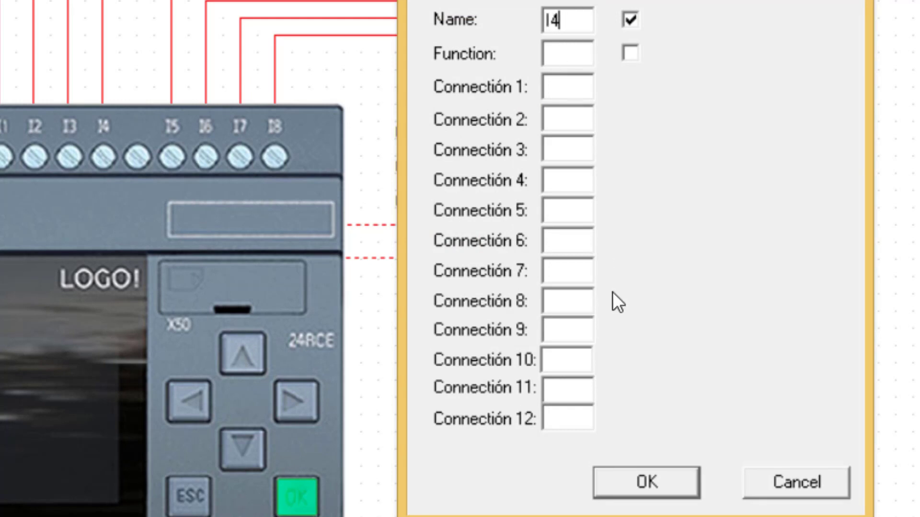
left_click(674, 492)
- Rename the output indicator beside the NAND gate as Q1
double_click(656, 243)
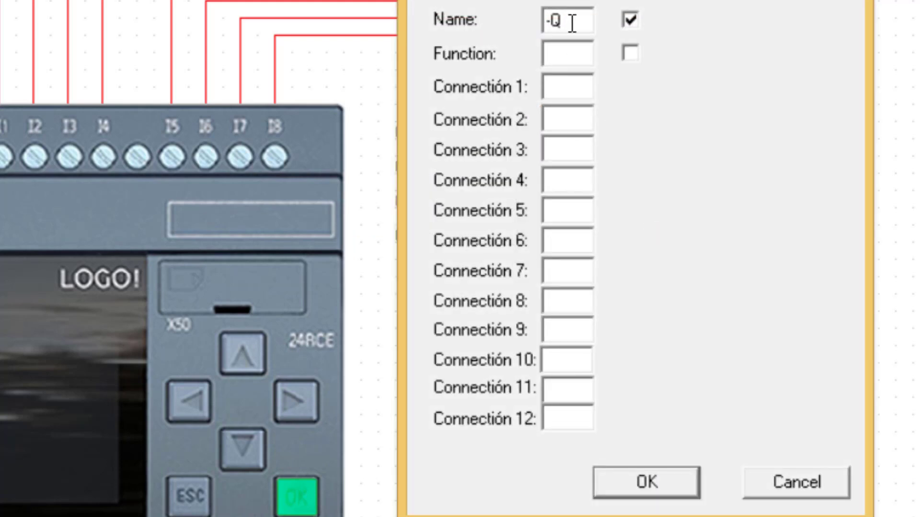
type("1")
key("Home")
key("Delete")
key("End")
left_click(657, 492)
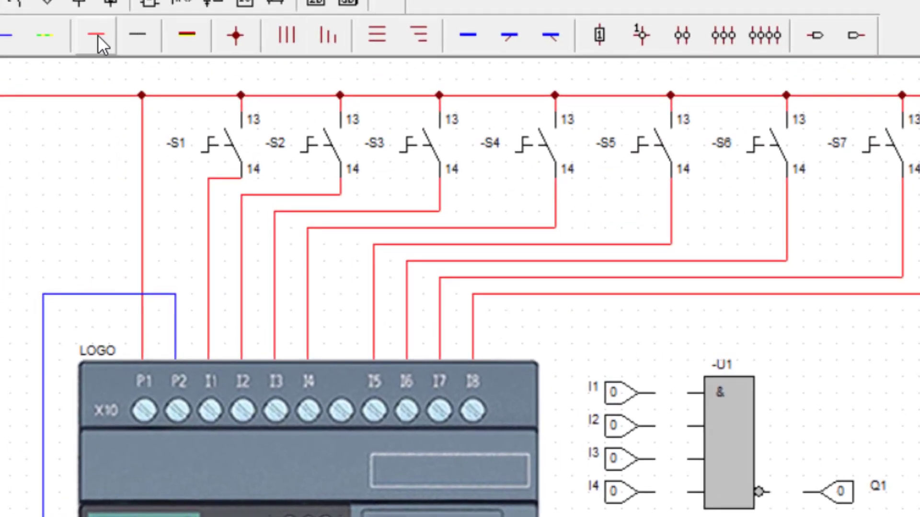
- Connect I1 to I4 to the four input pins of NAND gate -U1 and its output to Q1 with red wires
left_click(98, 35)
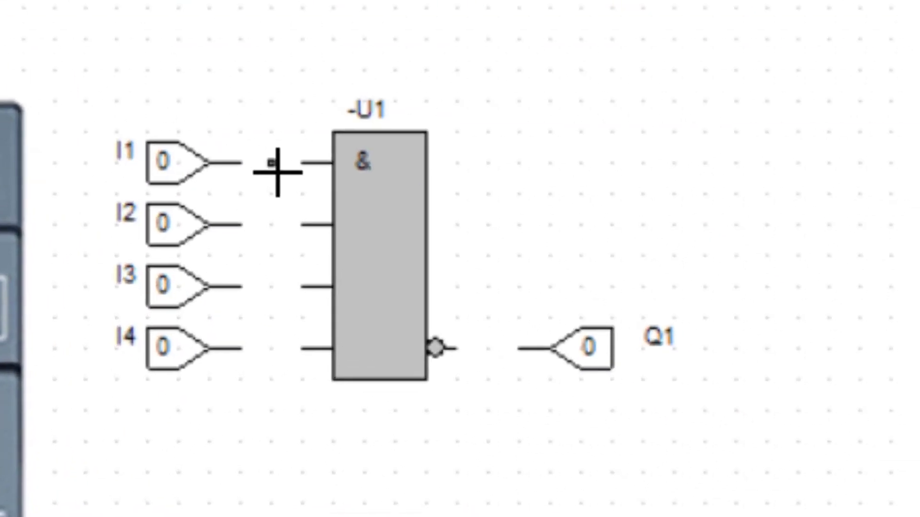
mouse_move(242, 163)
left_mouse_down()
mouse_move(300, 163)
mouse_move(288, 162)
left_mouse_up()
left_click_drag(222, 223, 287, 225)
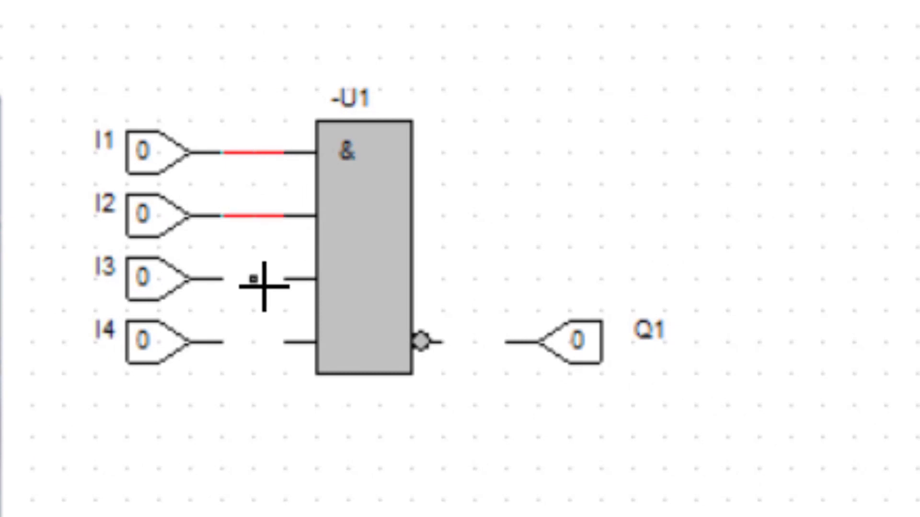
left_click_drag(243, 287, 294, 281)
left_click_drag(238, 361, 291, 349)
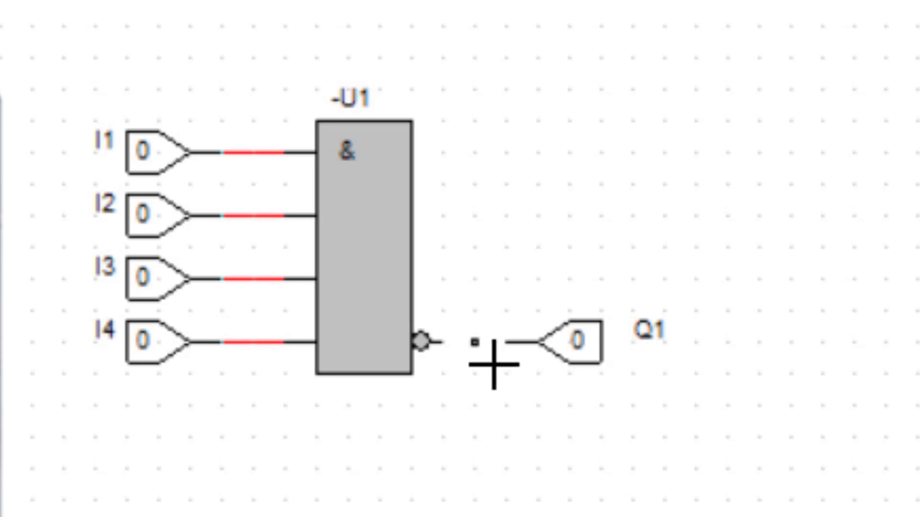
left_click_drag(471, 363, 526, 364)
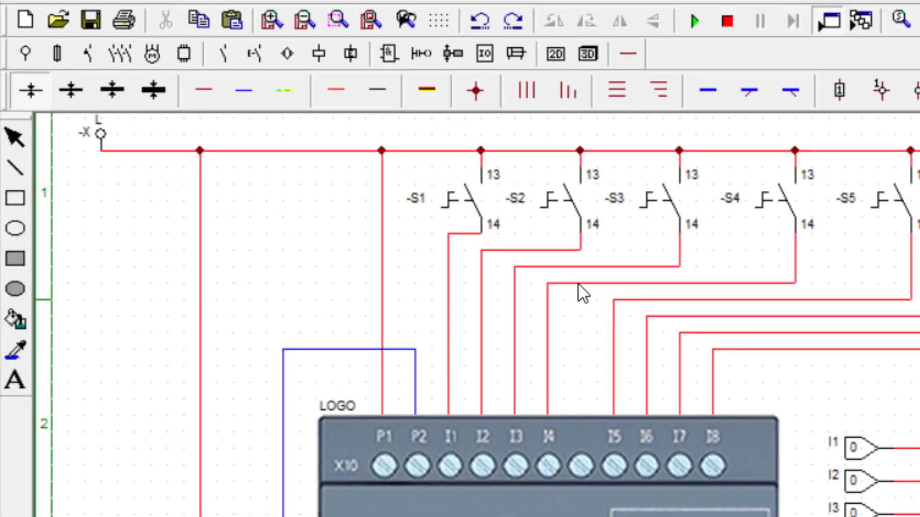
- Place the ladder diagram's positive and negative supply terminals, with the negative one spaced to the right of the positive one
left_click(422, 54)
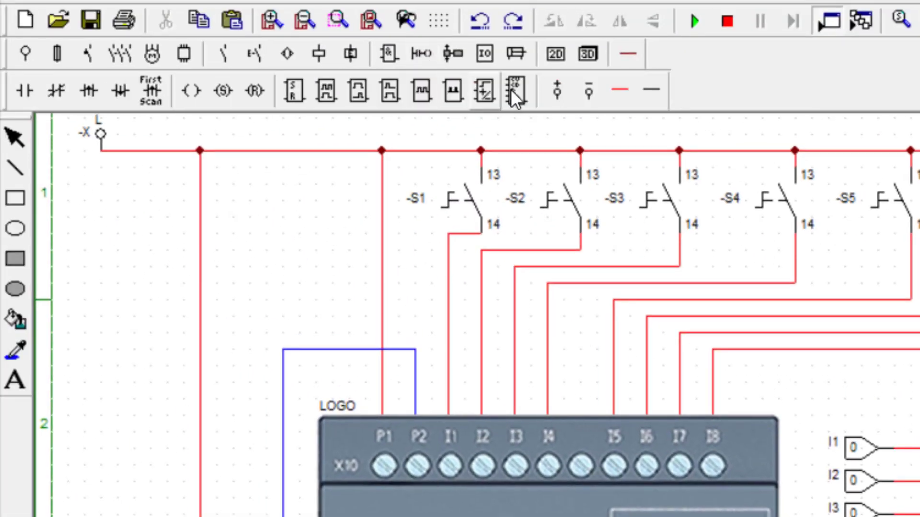
left_click(558, 92)
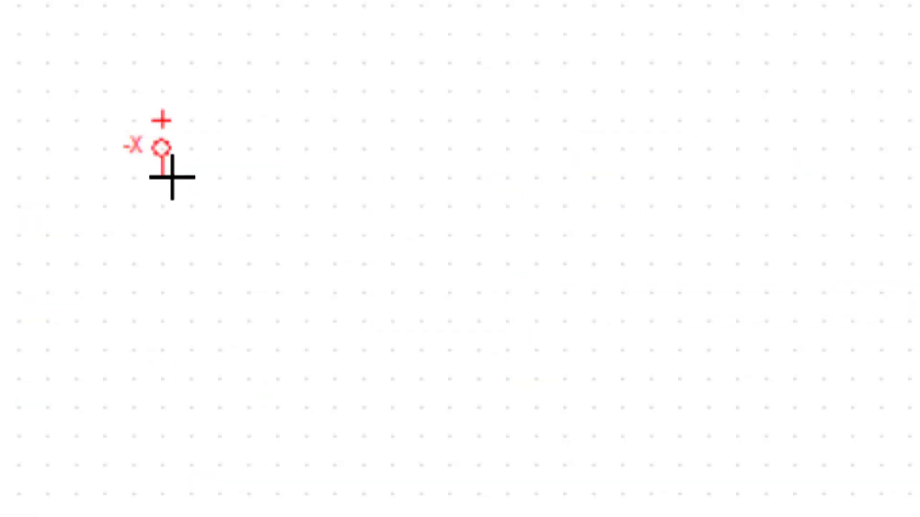
left_click(172, 177)
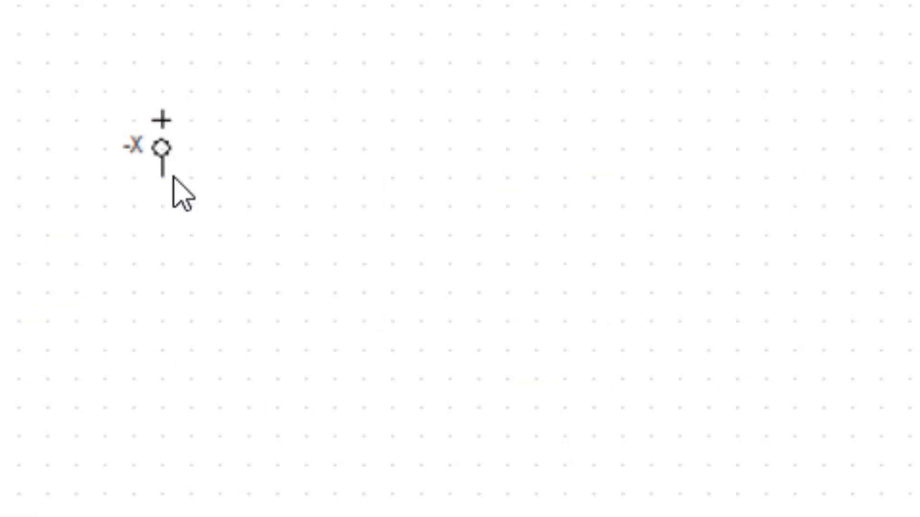
left_click(663, 148)
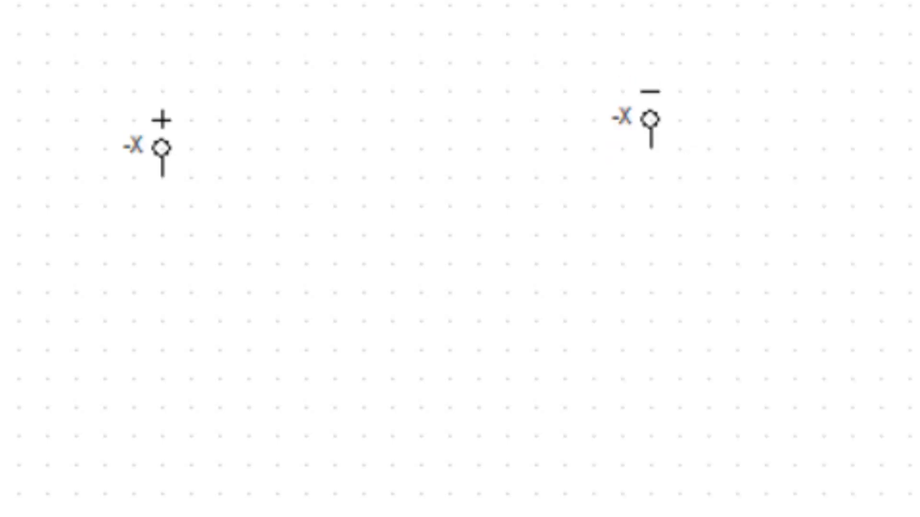
- Draw the vertical ladder rails, a red wire down from the positive terminal and a black wire down from the negative terminal
left_click(163, 321)
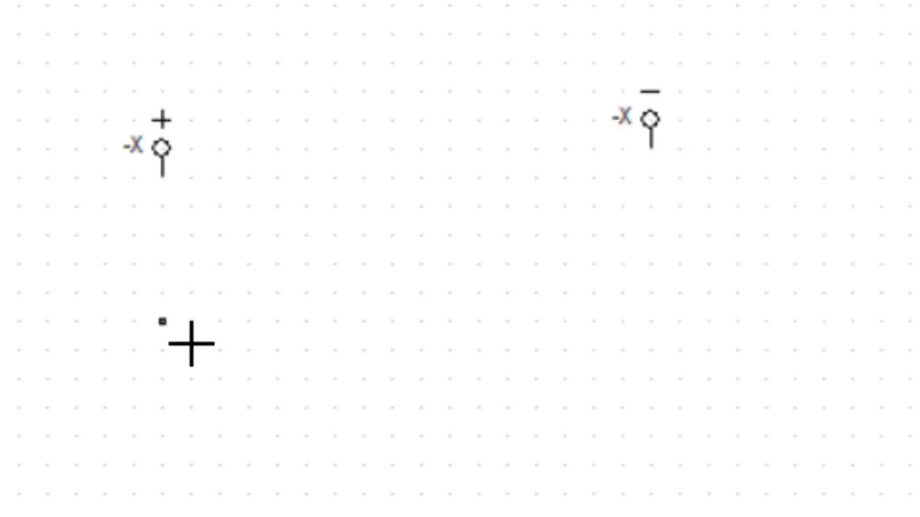
left_click(174, 203)
left_click(226, 482)
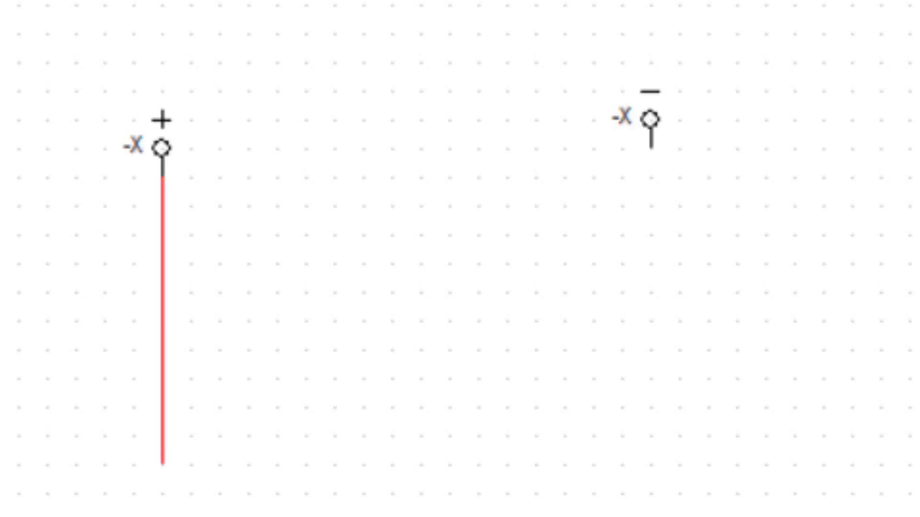
left_click(651, 148)
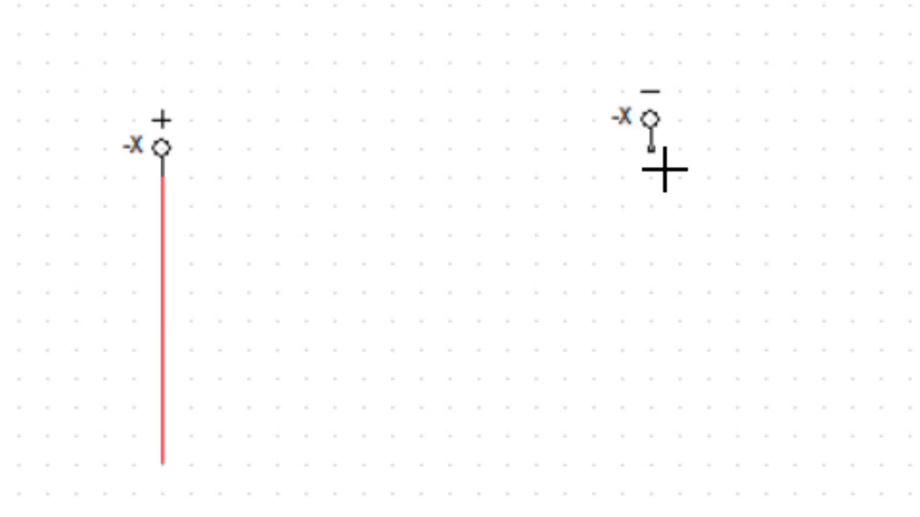
left_click(651, 321)
left_click(736, 476)
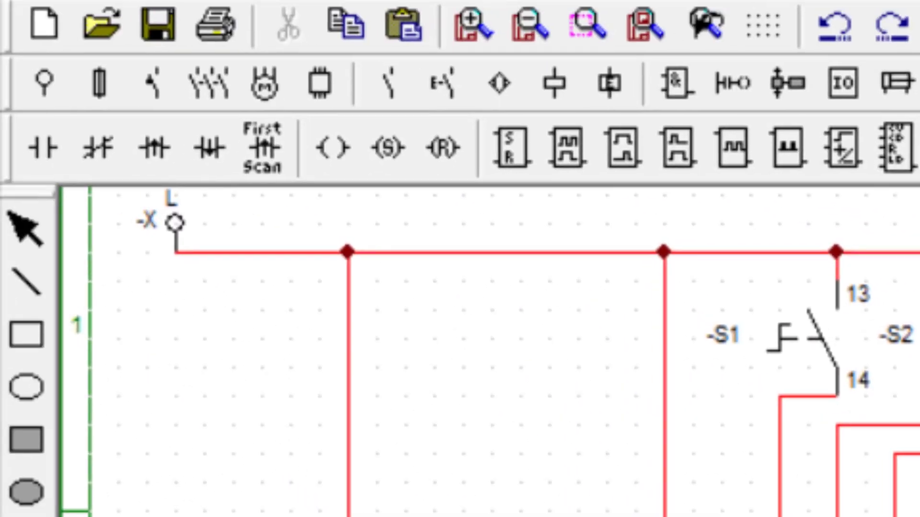
- Stack four normally closed contacts beside the positive rail and extend both ladder rails down past the lowest contact
left_click(98, 152)
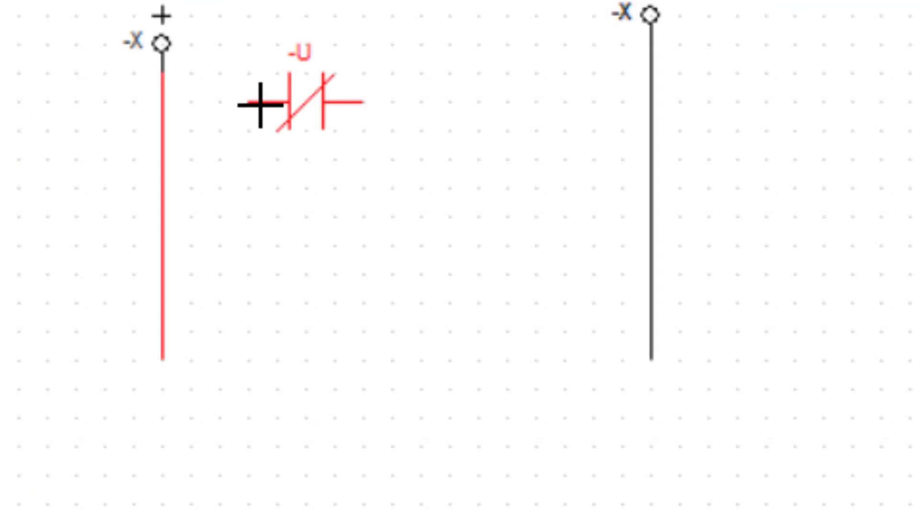
left_click(246, 102)
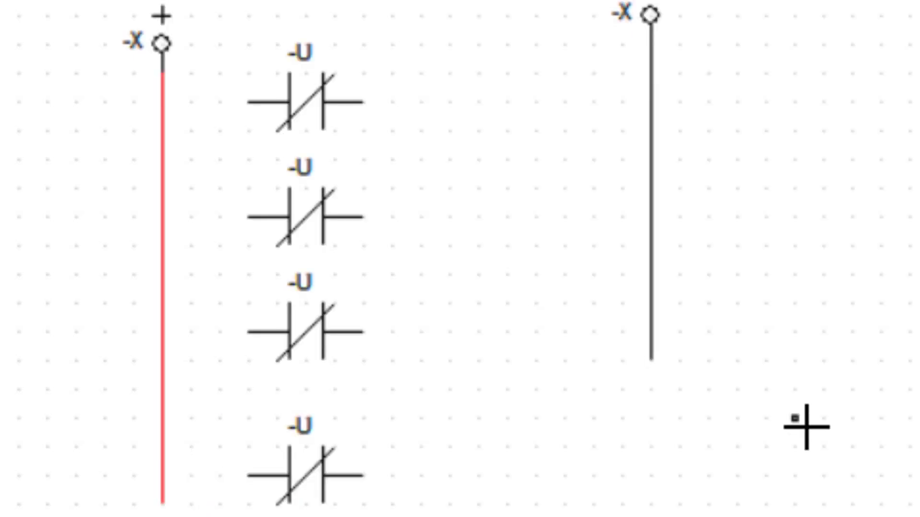
left_click_drag(670, 378, 674, 430)
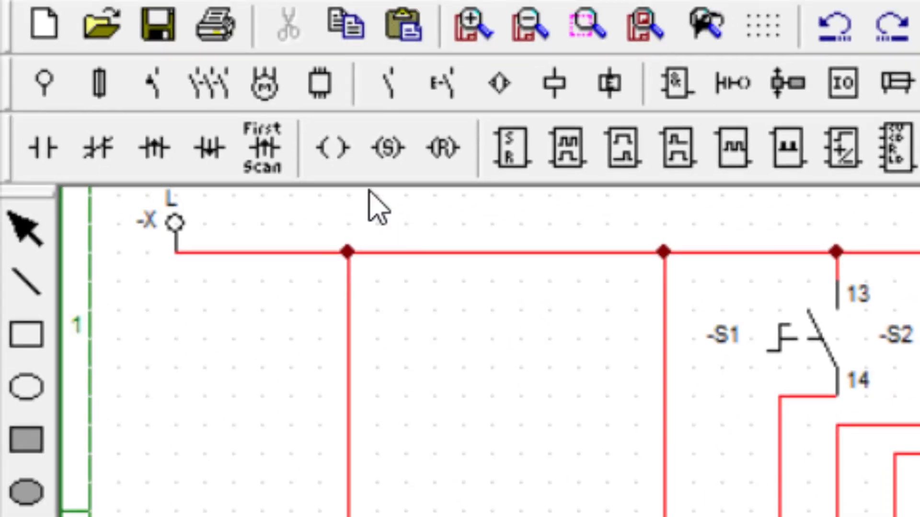
- Place an output coil on the first rung, between the top NC contact and the negative rail
left_click(338, 159)
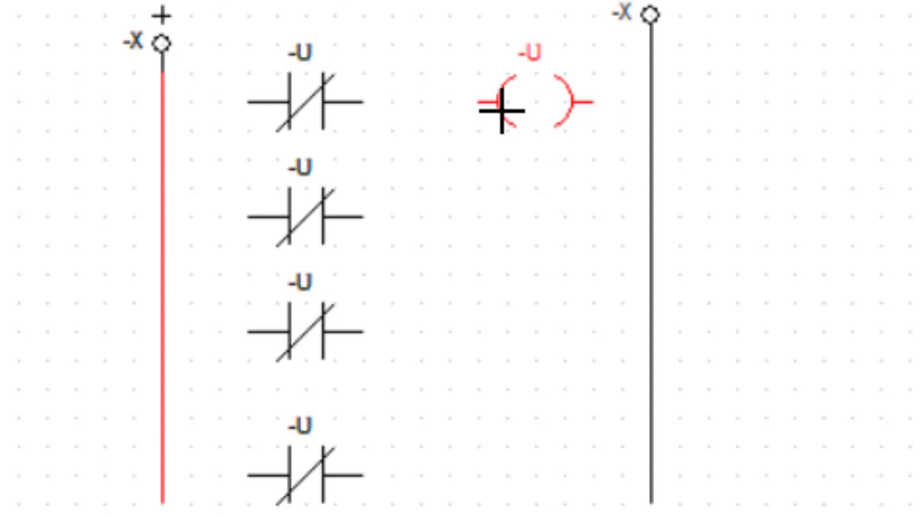
left_click(502, 111)
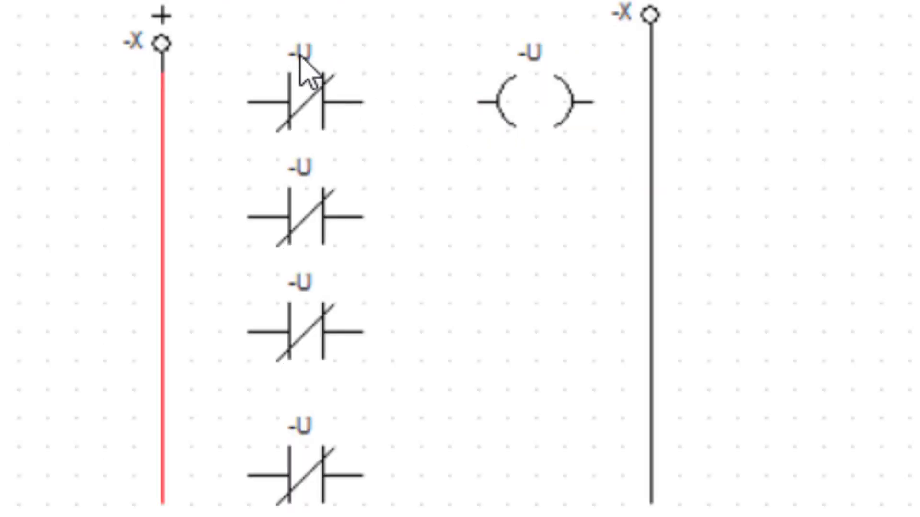
- Name the four normally closed contacts I5, I6, I7 and I8 from top to bottom
double_click(301, 58)
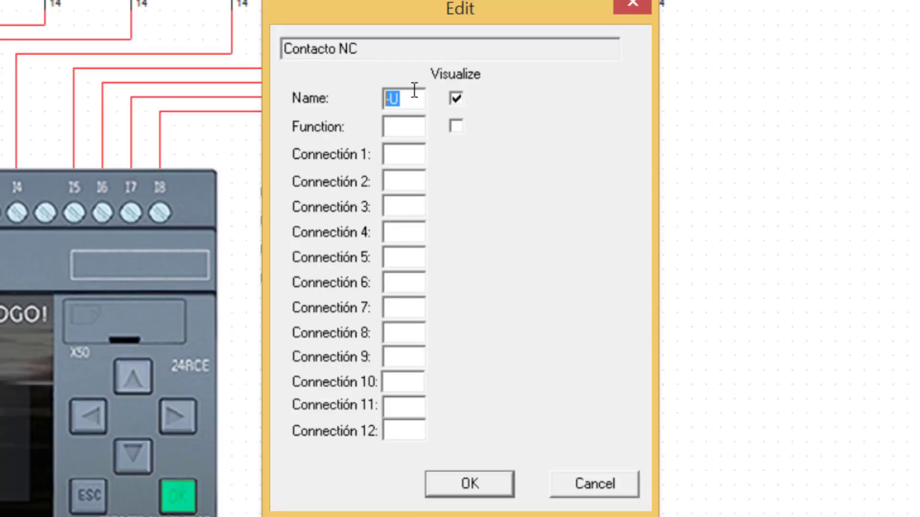
type("I6")
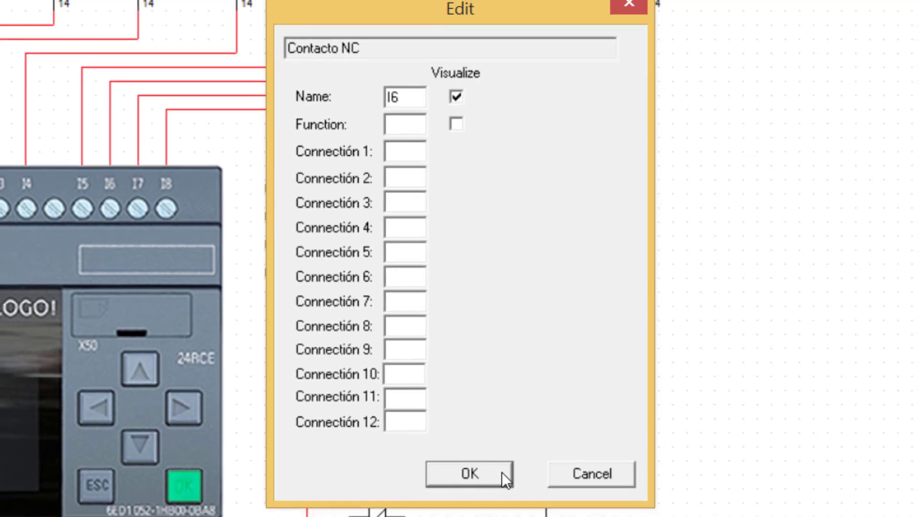
left_click(502, 473)
double_click(395, 421)
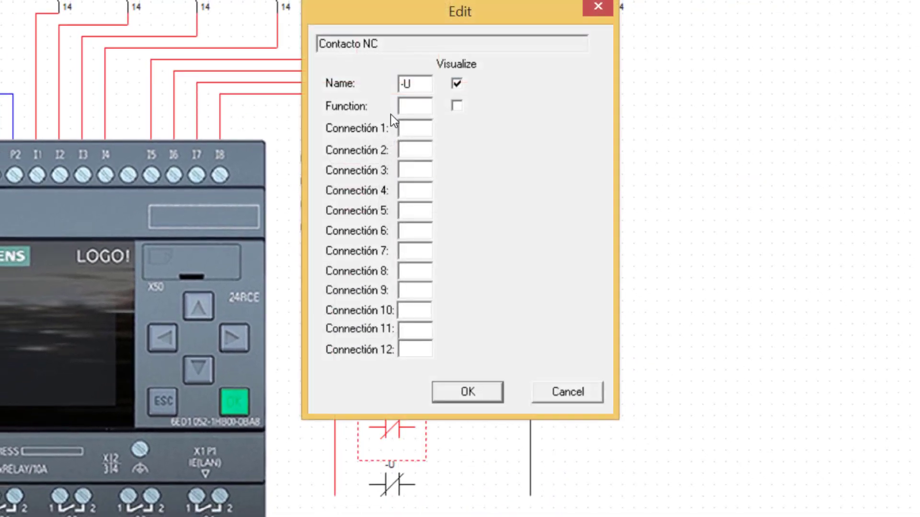
double_click(397, 84)
left_click(463, 393)
double_click(393, 478)
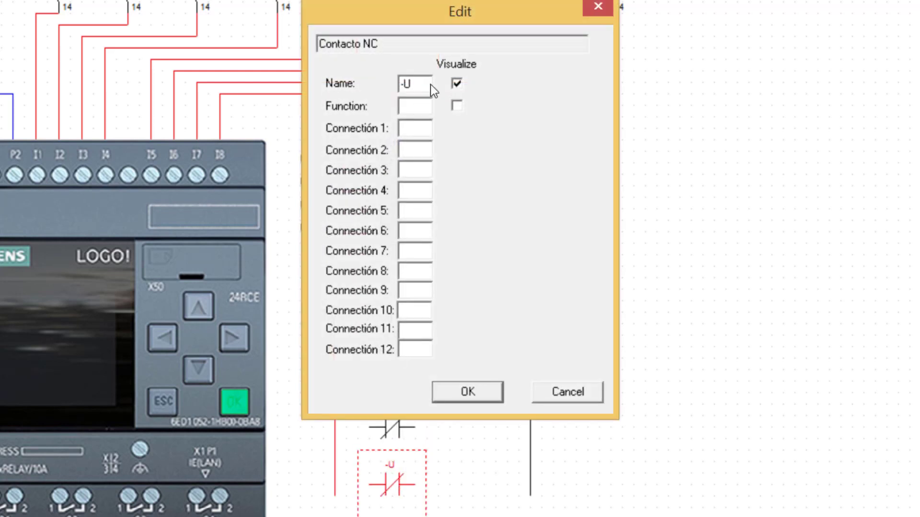
left_click_drag(423, 90, 388, 96)
left_click(482, 396)
- Name the ladder diagram's output coil Q2
left_click(487, 339)
double_click(487, 339)
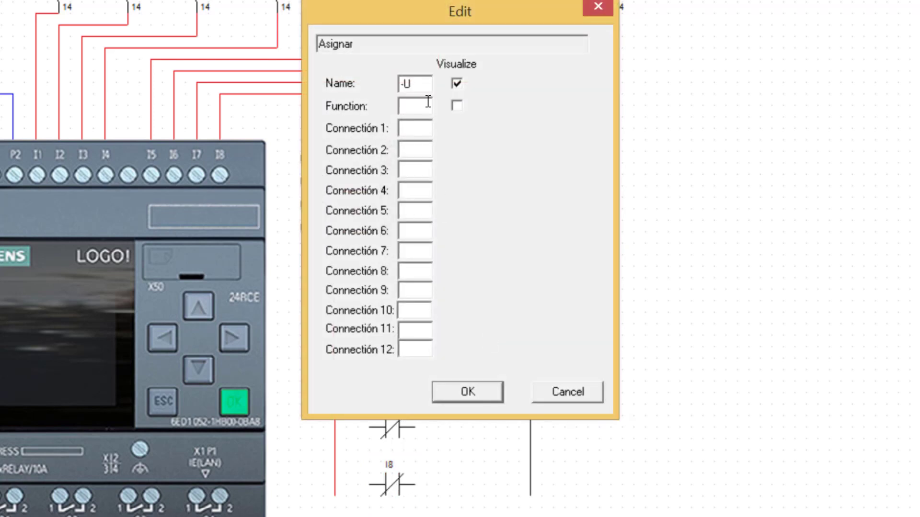
type("1")
left_click(468, 390)
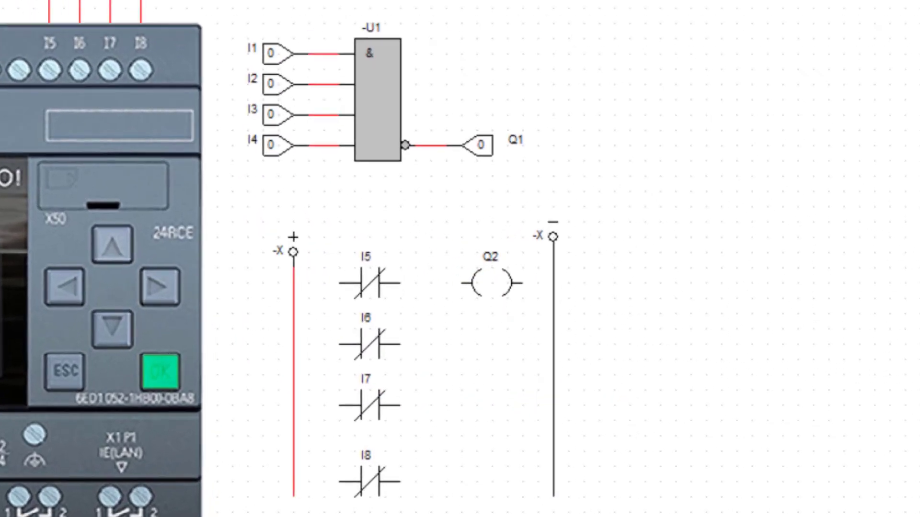
- Wire the input side of contacts I5, I6, I7 and I8 to the positive rail, each with a horizontal red wire
left_click_drag(293, 283, 315, 291)
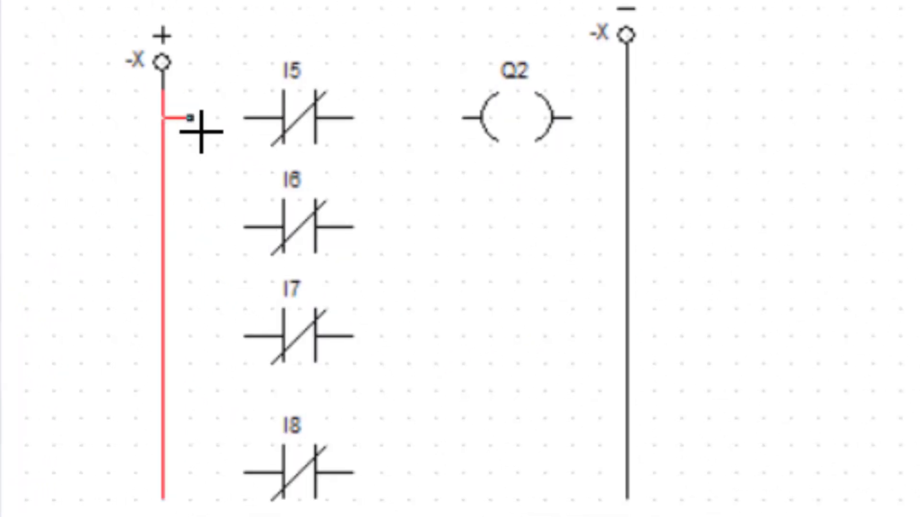
left_click_drag(201, 131, 244, 131)
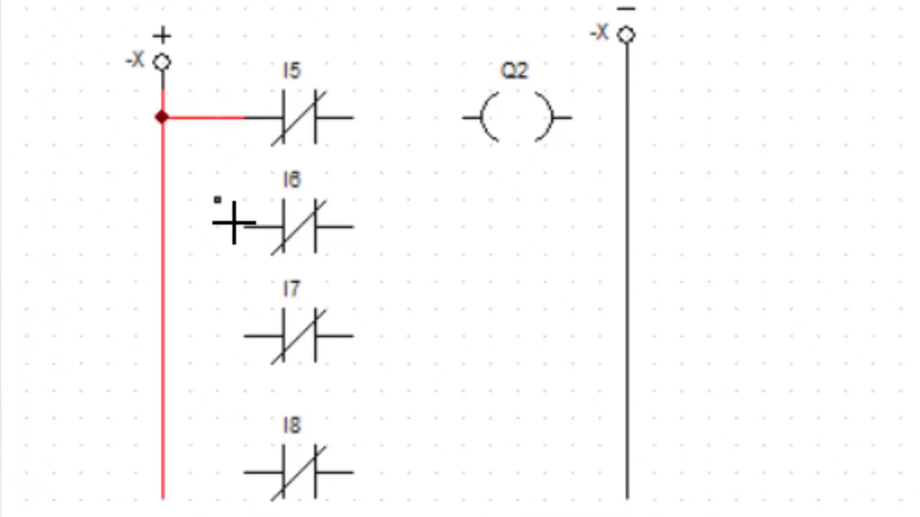
left_click_drag(163, 225, 245, 226)
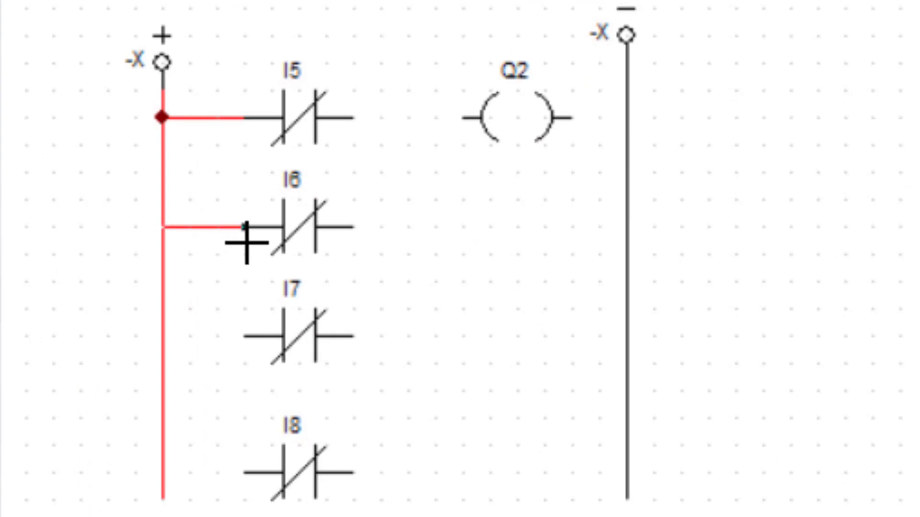
left_click_drag(164, 336, 245, 337)
left_click_drag(163, 472, 244, 473)
- Join the outputs of contacts I5 to I8 in parallel to coil Q2, and wire the coil to the negative rail
left_click_drag(354, 117, 463, 117)
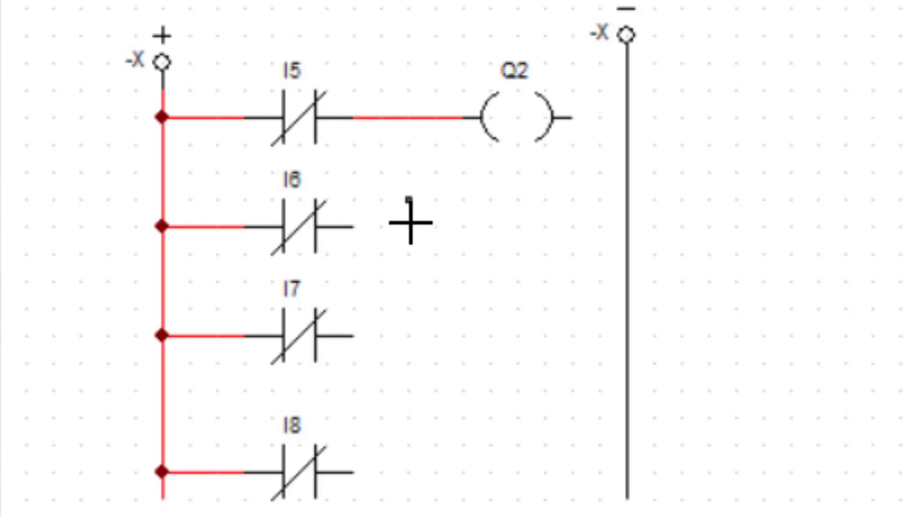
left_click_drag(356, 229, 390, 234)
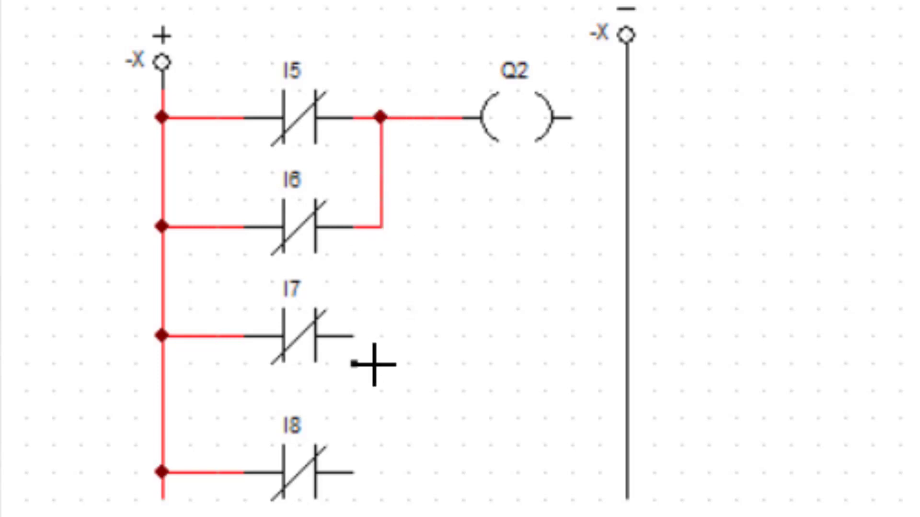
left_click_drag(365, 360, 394, 249)
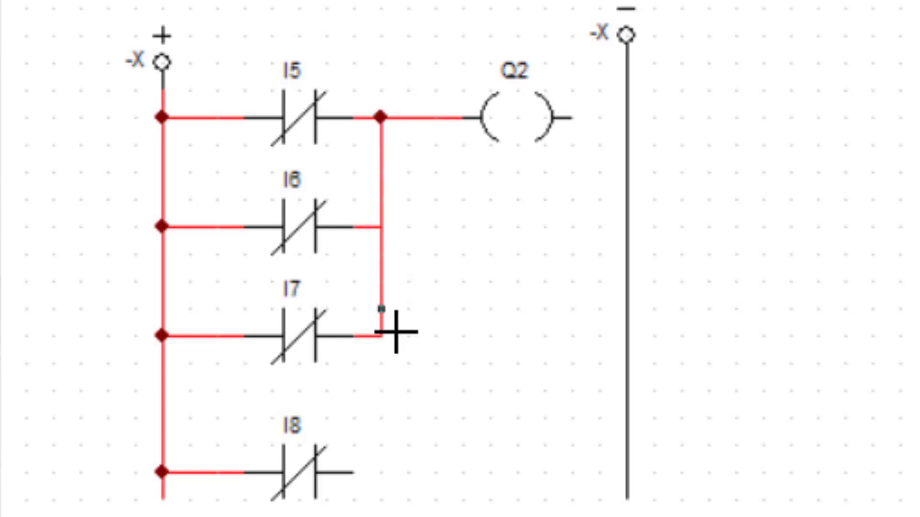
left_click_drag(369, 477, 394, 349)
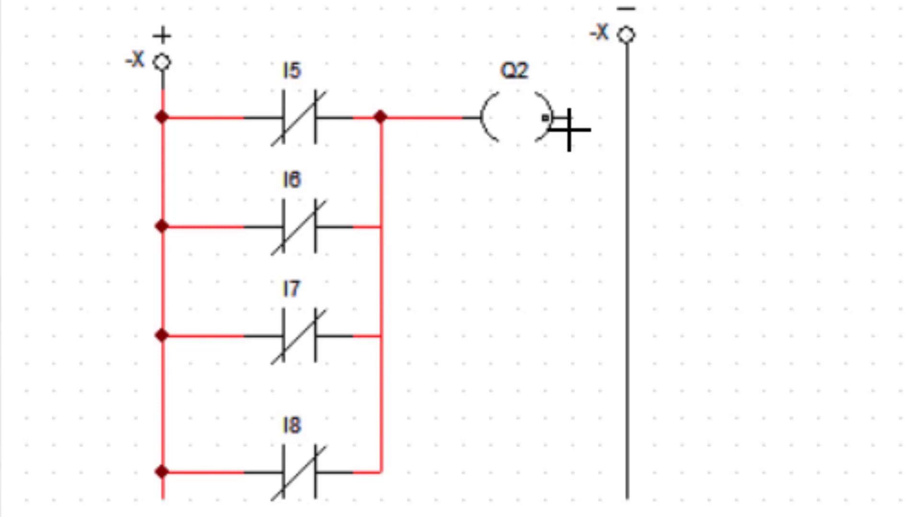
mouse_move(593, 131)
left_mouse_down()
mouse_move(638, 136)
mouse_move(634, 168)
left_mouse_up()
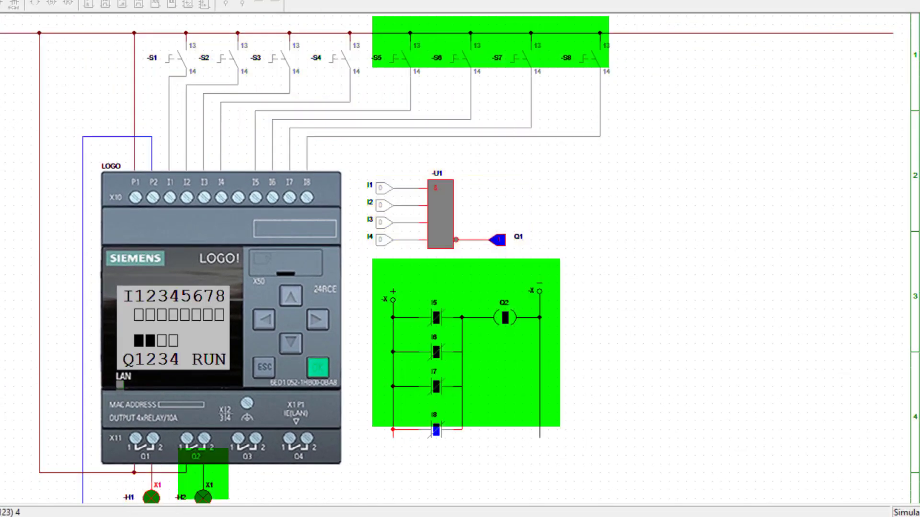
- Test the running simulation by opening switches S4 to S8 one at a time
scroll(460, 259, "down", 1)
scroll(460, 258, "up", 1)
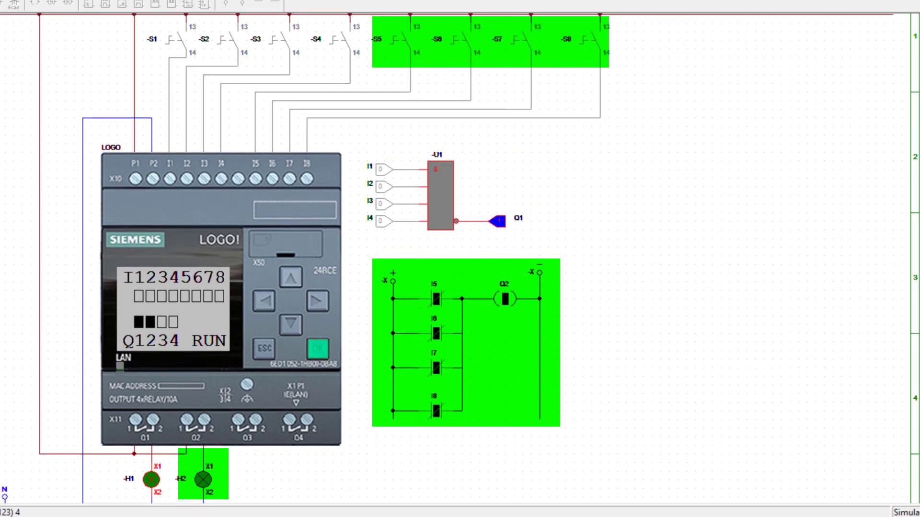
scroll(669, 217, "down", 1)
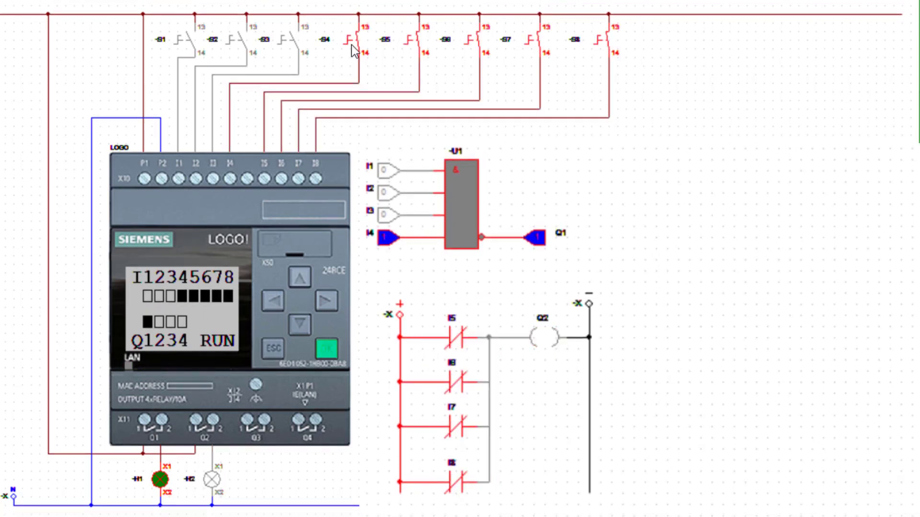
left_click(351, 44)
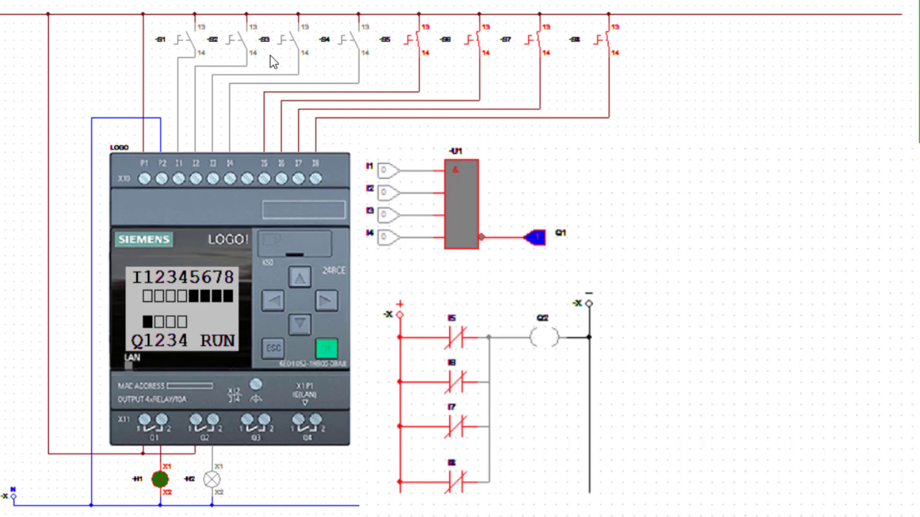
left_click(416, 50)
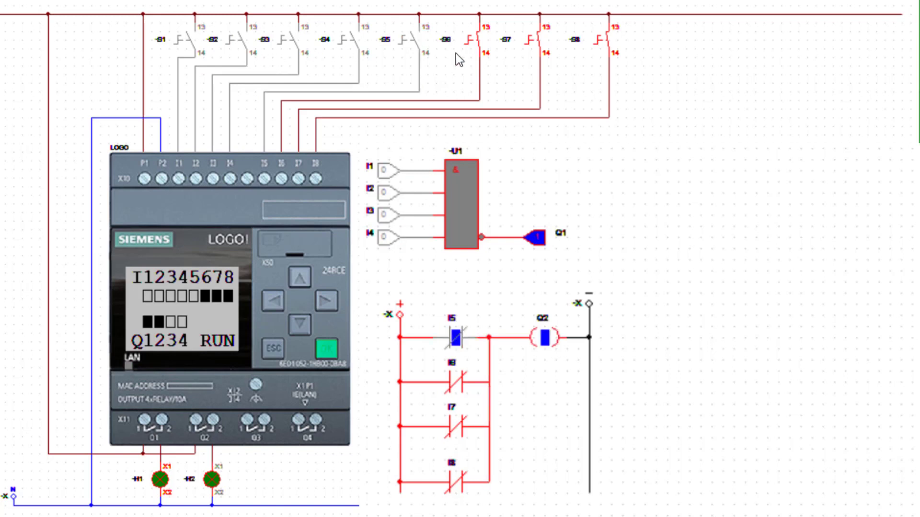
left_click(477, 49)
left_click(534, 47)
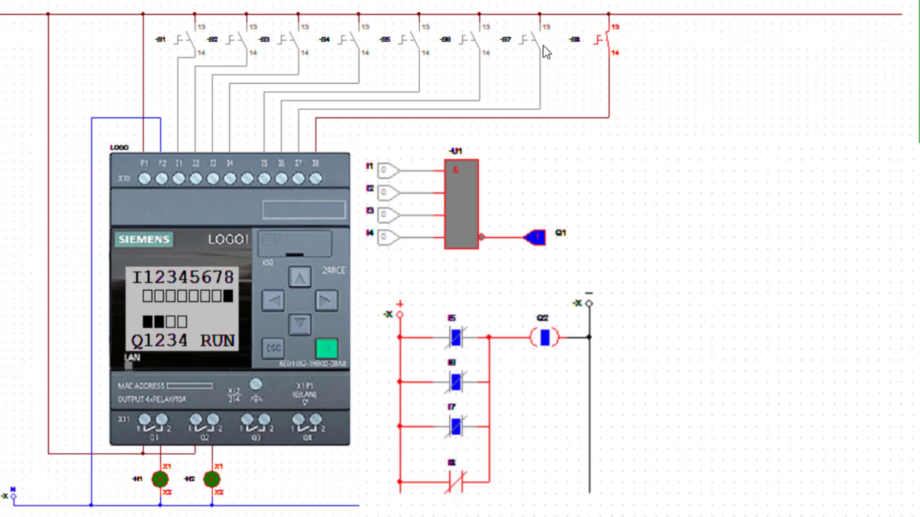
left_click(601, 48)
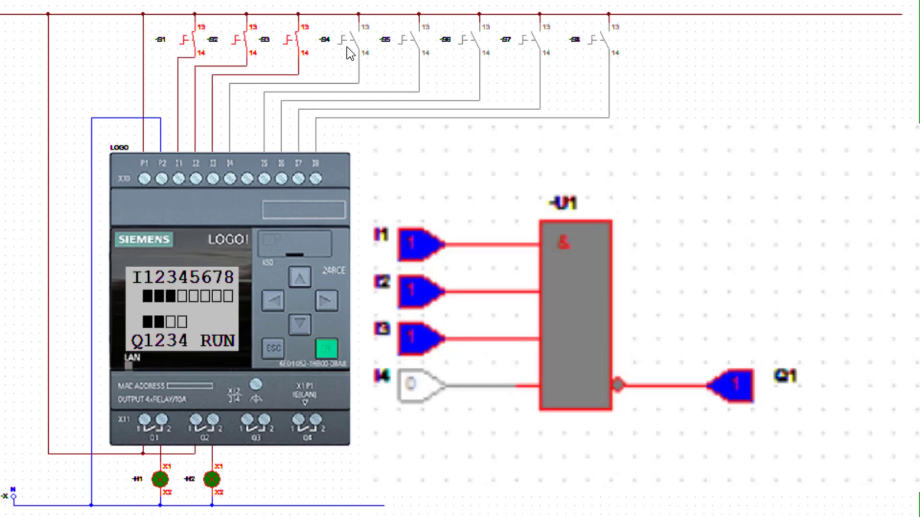
- Test the NAND gate by closing switch S4, then reopening switches S4, S3, S2 and S1
left_click(347, 47)
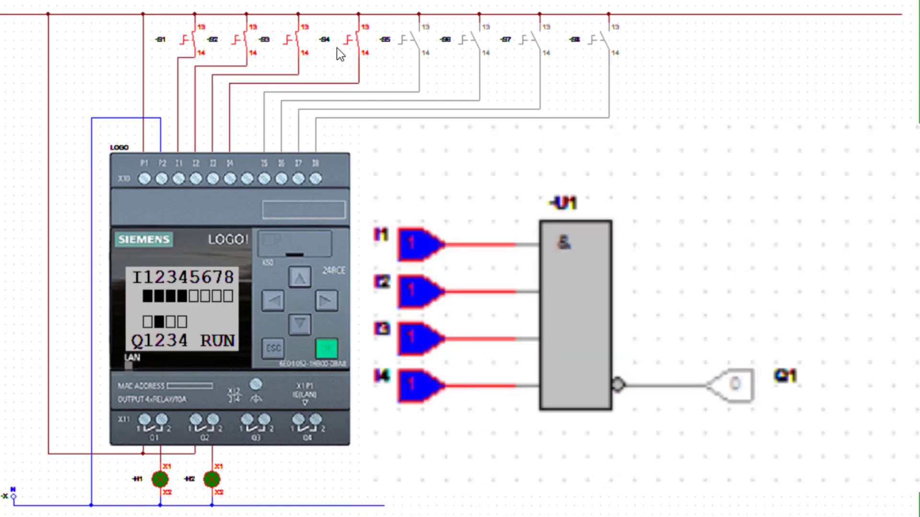
left_click(297, 45)
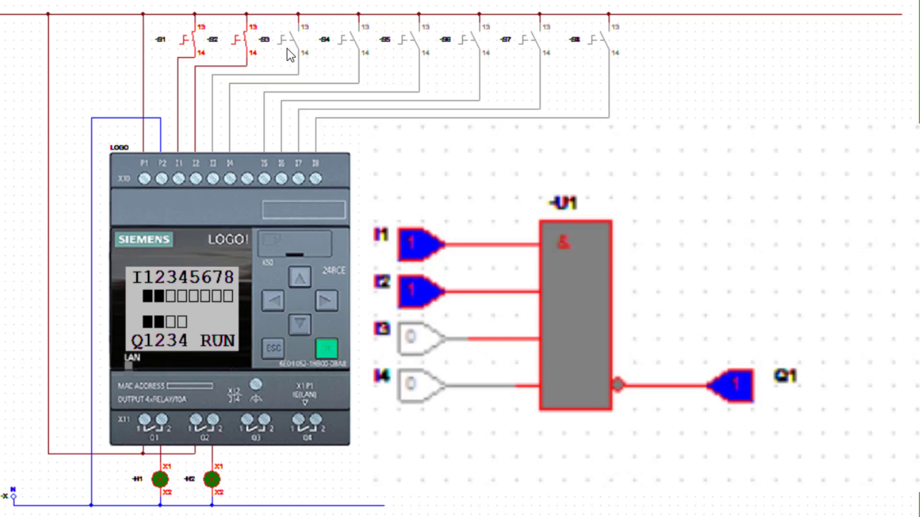
left_click(238, 50)
left_click(182, 50)
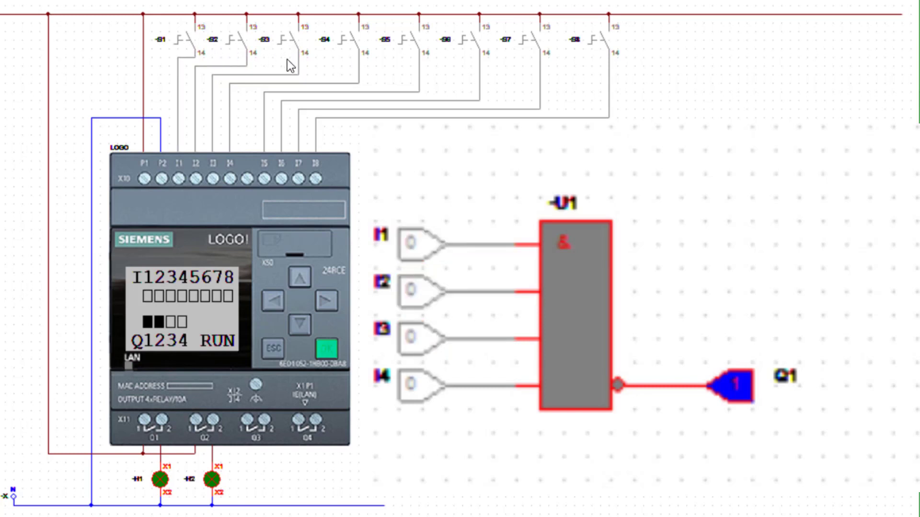
- Test the ladder diagram by closing switches S5 to S8 in order and reopening them in the same order
left_click(414, 50)
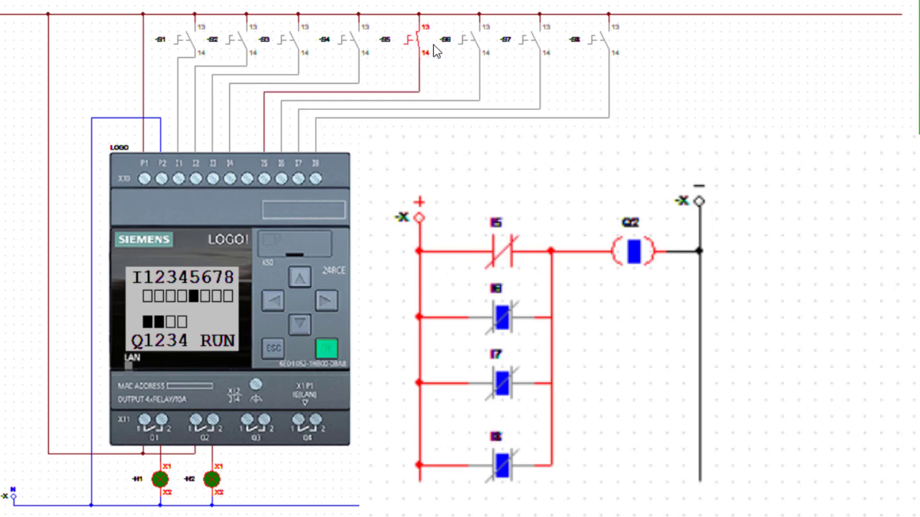
left_click(473, 44)
left_click(530, 48)
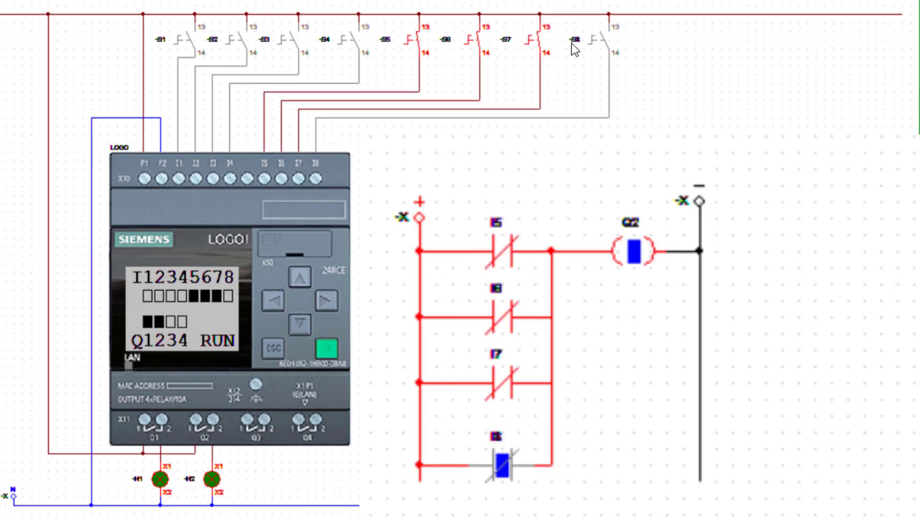
left_click(592, 45)
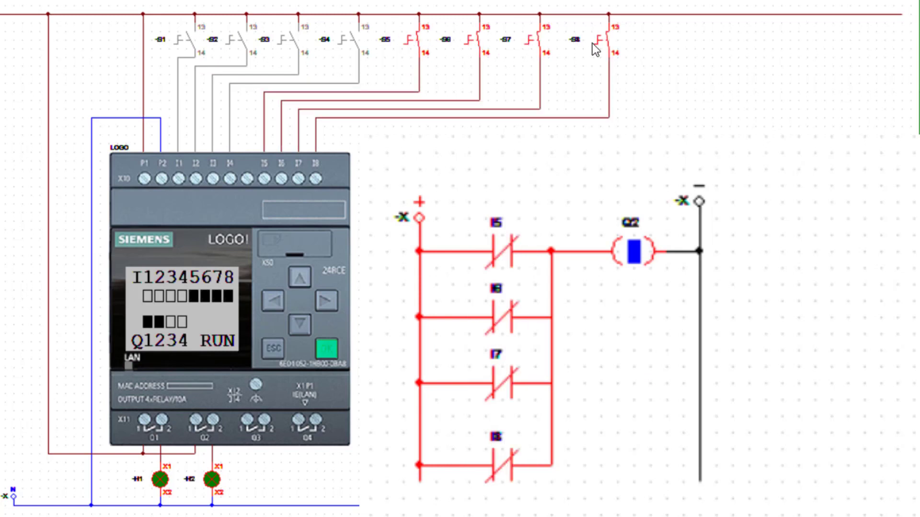
left_click(413, 43)
left_click(474, 48)
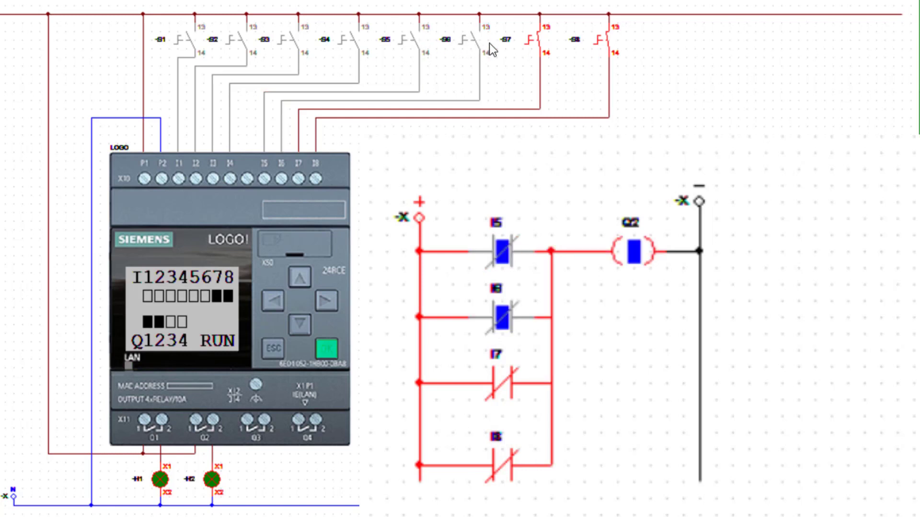
left_click(531, 43)
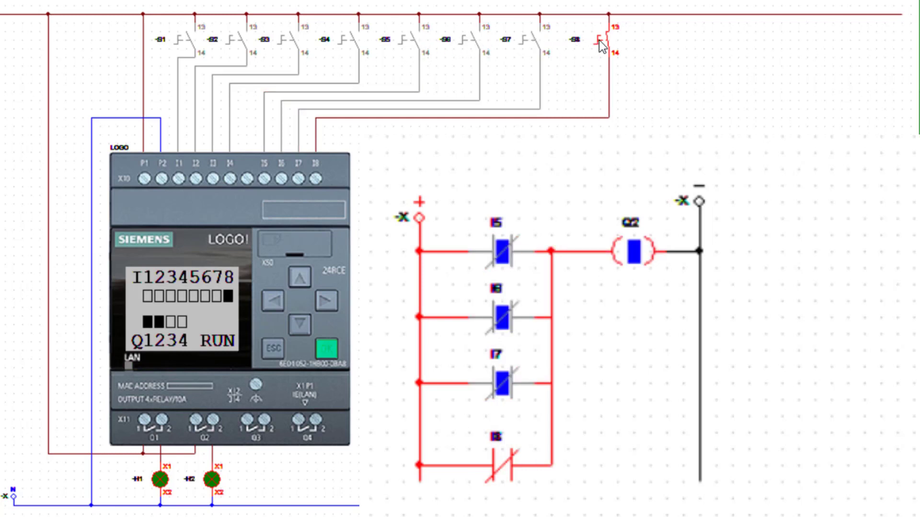
left_click(602, 46)
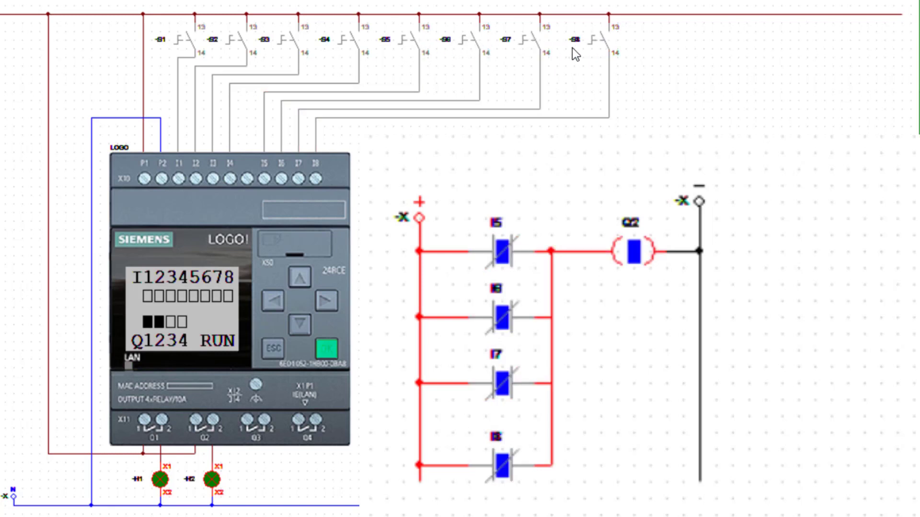
- Test both programs together by closing switches S1 to S8 one after another
left_click(188, 48)
left_click(241, 48)
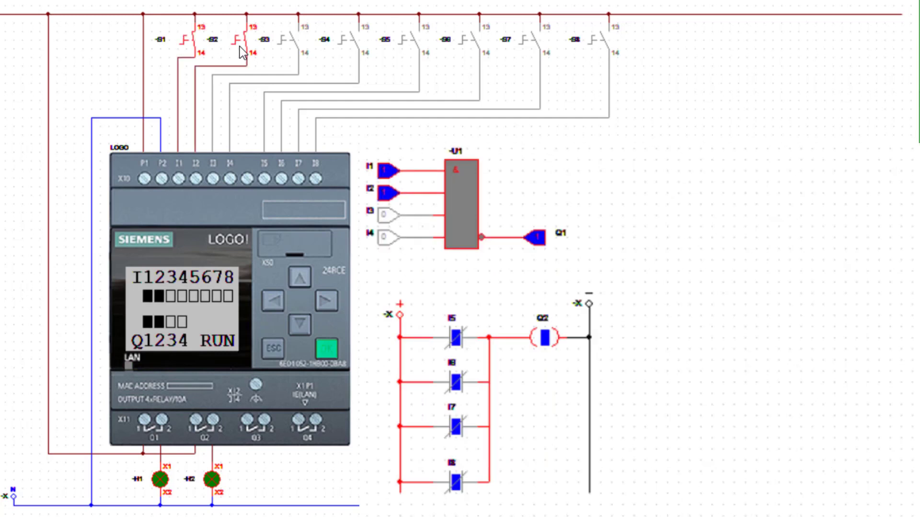
left_click(282, 47)
left_click(346, 47)
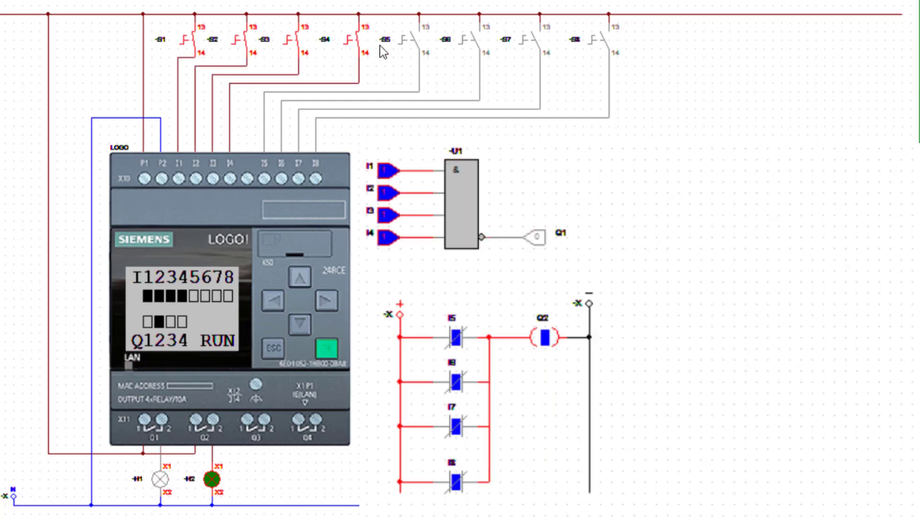
left_click(415, 47)
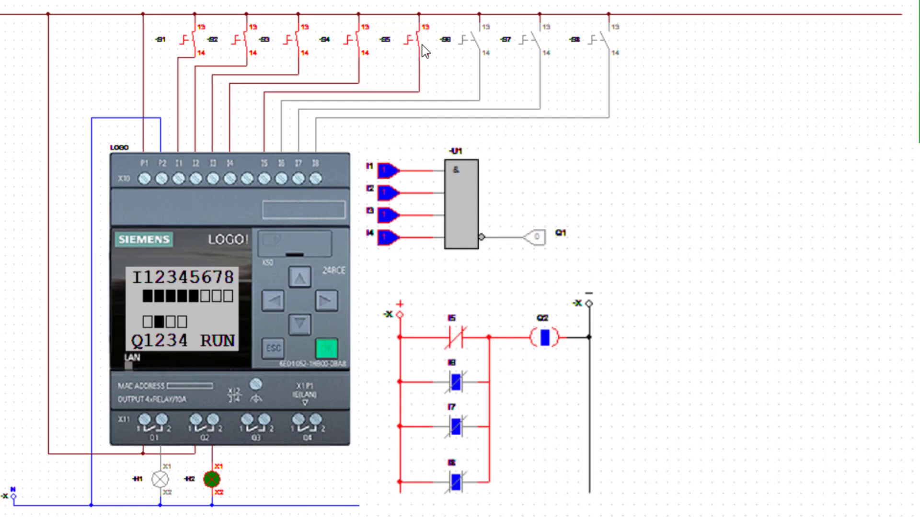
left_click(474, 44)
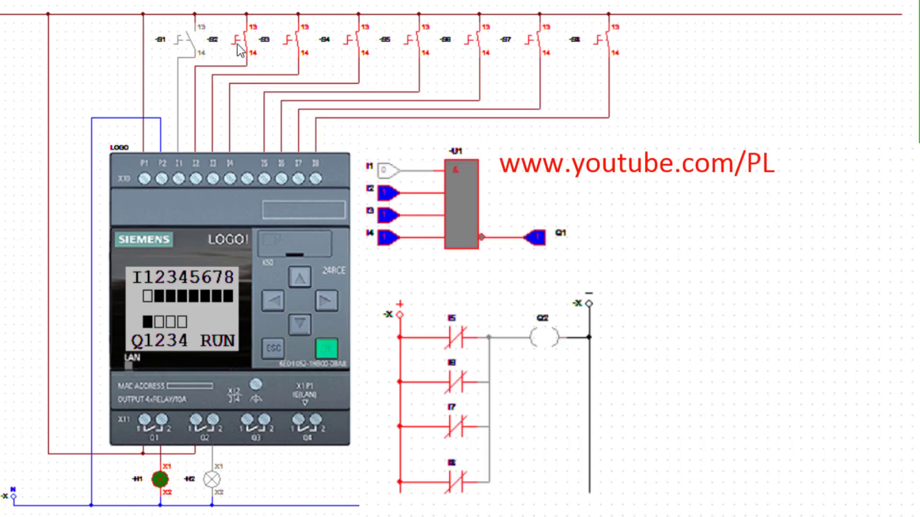
- Open the remaining closed switches S2 to S8 one by one and stop the simulation
left_click(245, 48)
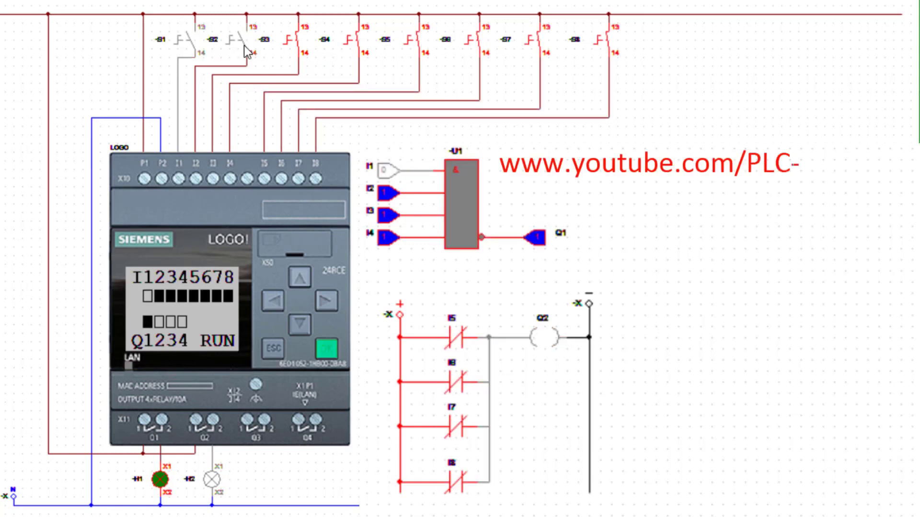
left_click(297, 47)
left_click(351, 43)
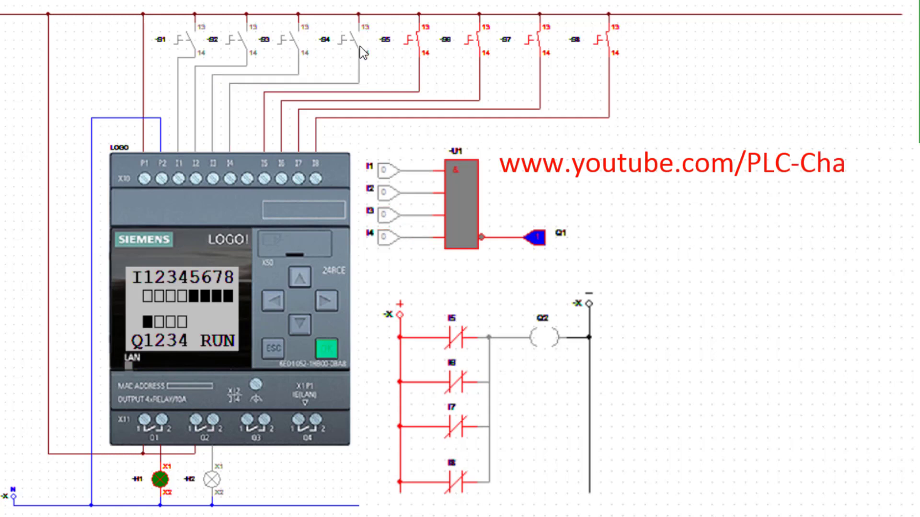
left_click(416, 49)
left_click(472, 44)
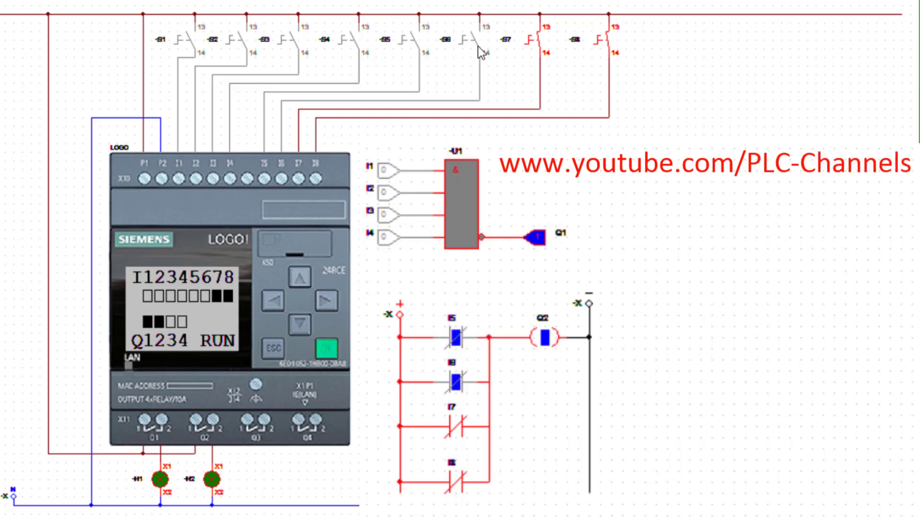
left_click(533, 53)
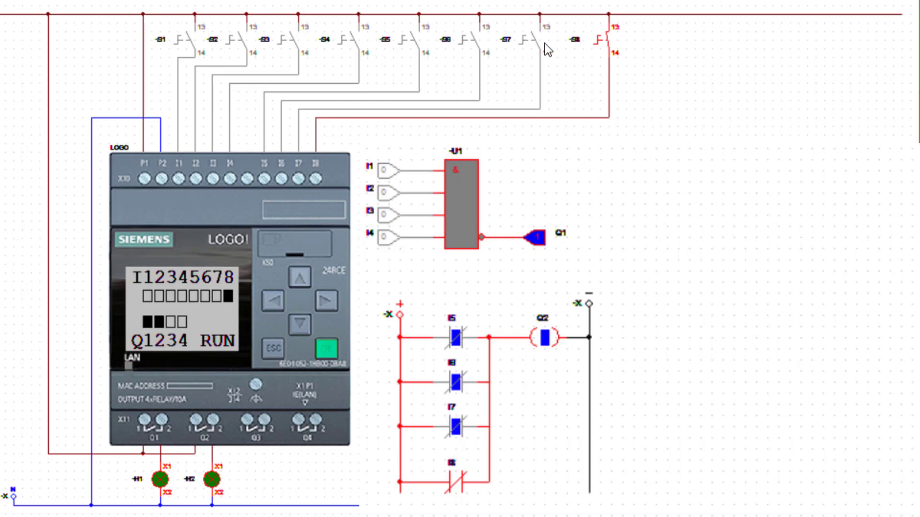
left_click(603, 48)
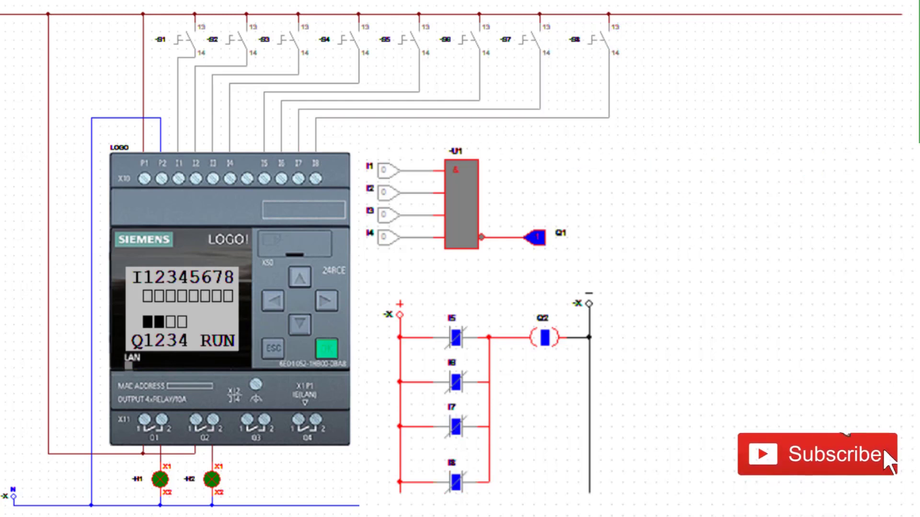
left_click(567, 1)
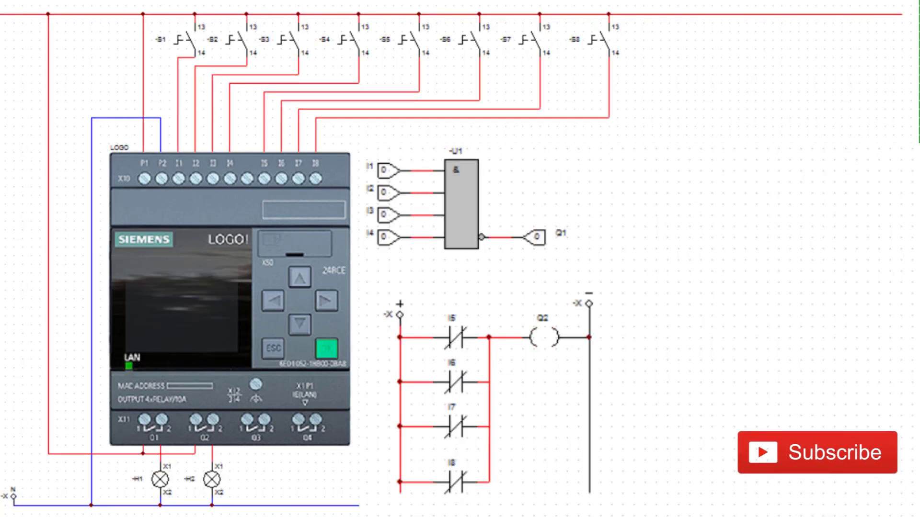